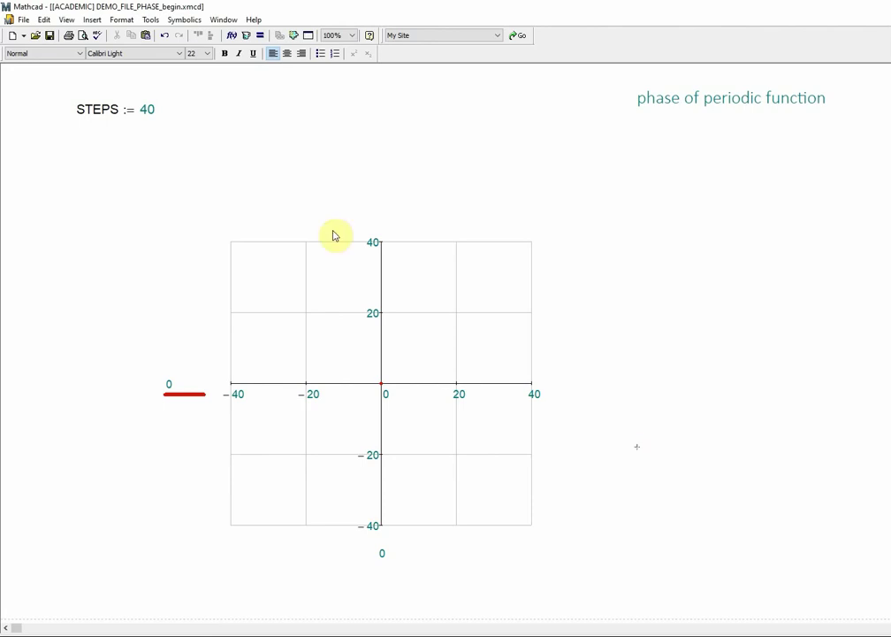
# - Switch to the DEMO_FILE_PHASE.xmcd worksheet and set the PHASE numerator to 0
pyautogui.click(224, 20)
pyautogui.click(257, 89)
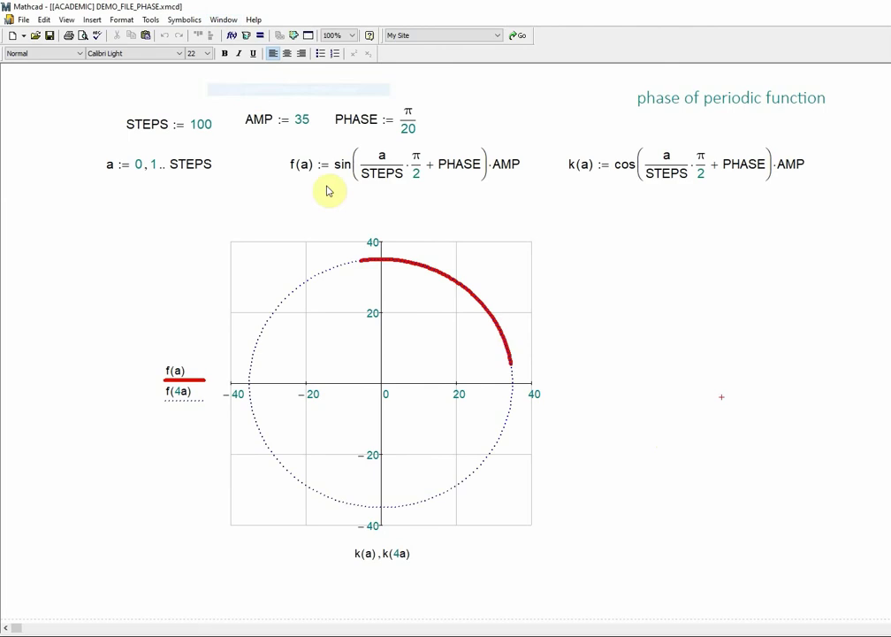
pyautogui.click(405, 121)
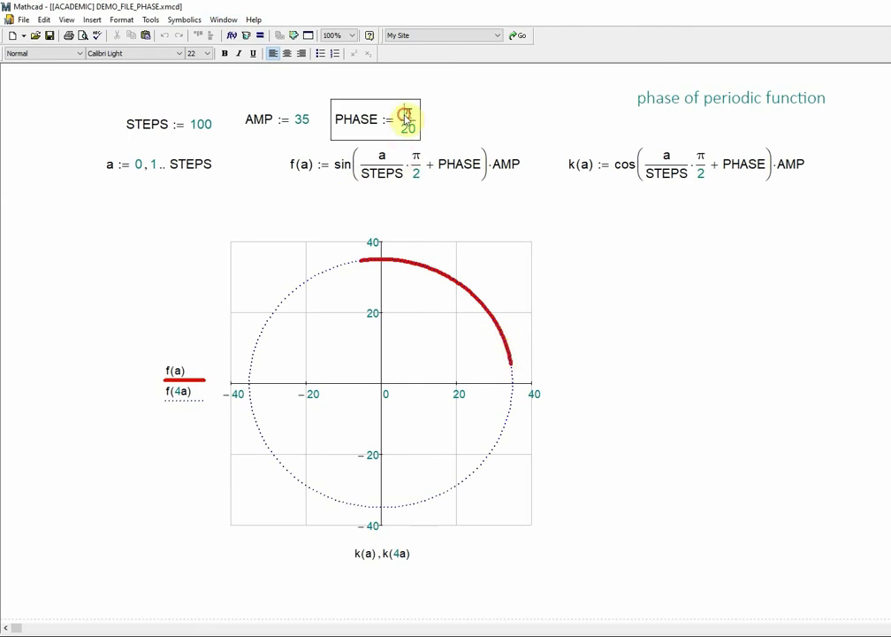
pyautogui.write('0')
pyautogui.click(455, 129)
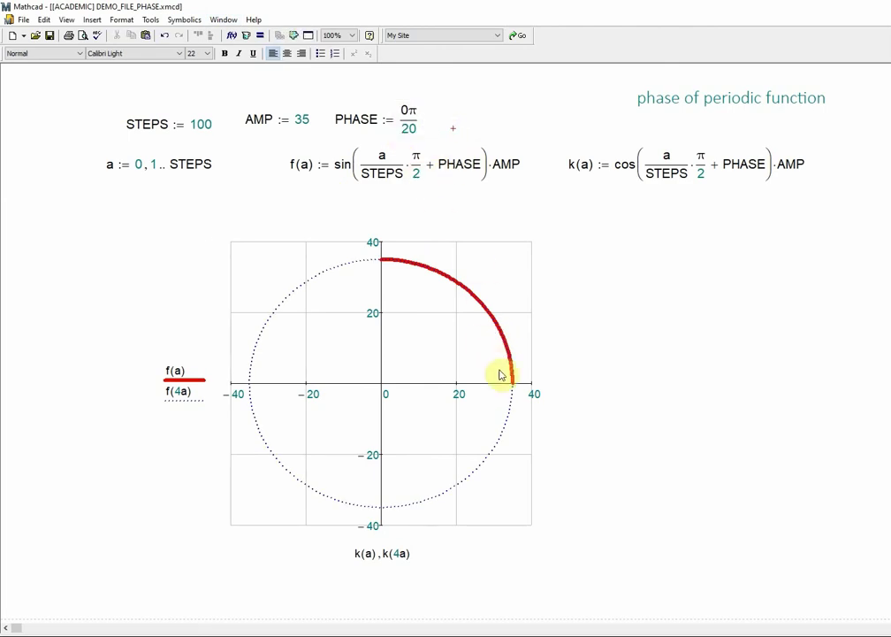
# - Try PHASE values of 10π/20 and then 5π/20, watching the arc move
pyautogui.click(404, 116)
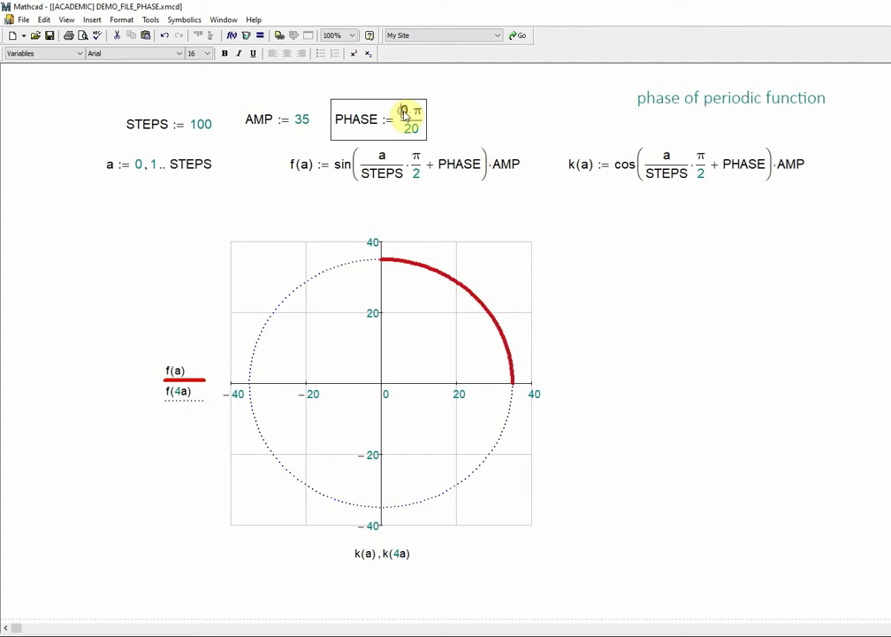
pyautogui.write('1')
pyautogui.click(474, 143)
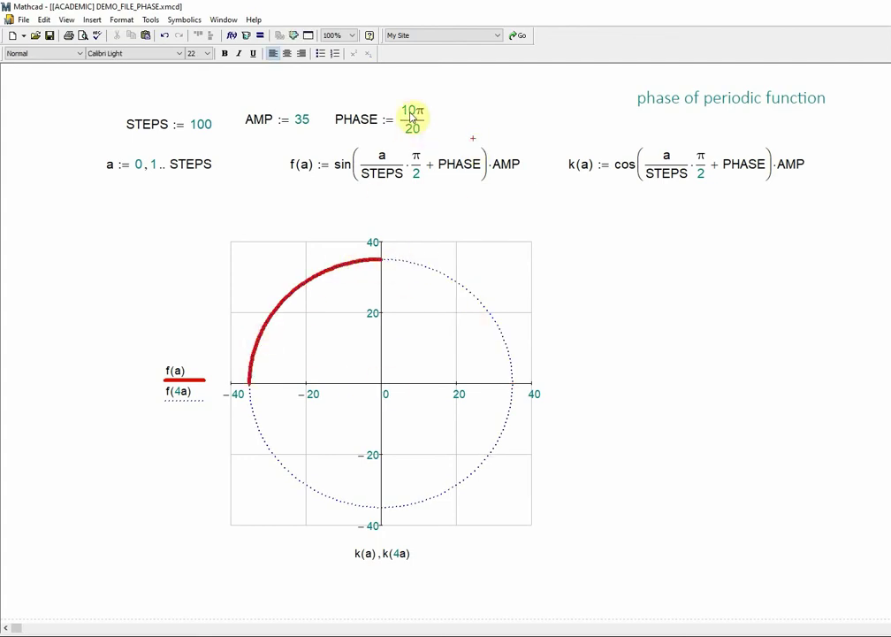
pyautogui.doubleClick(408, 116)
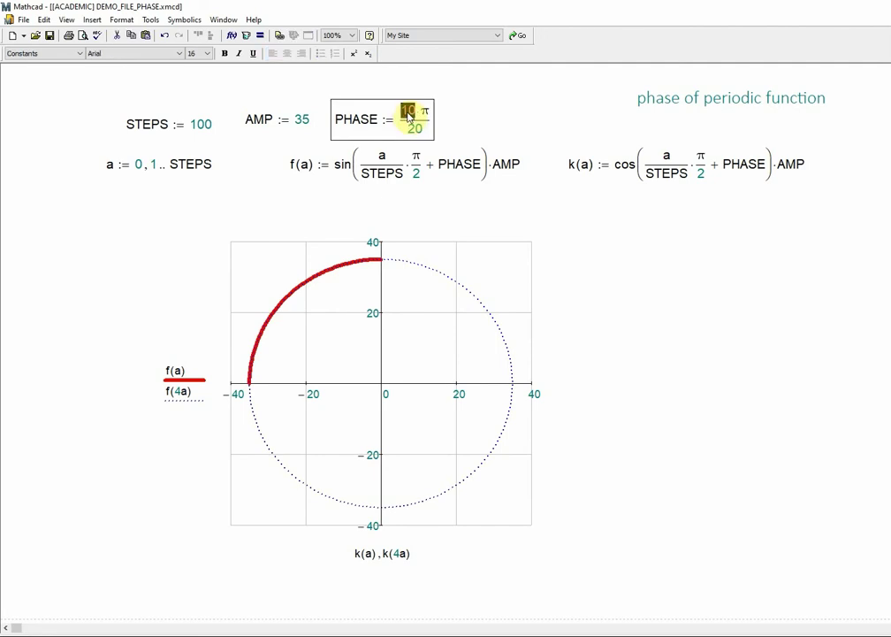
pyautogui.write('5')
pyautogui.click(448, 125)
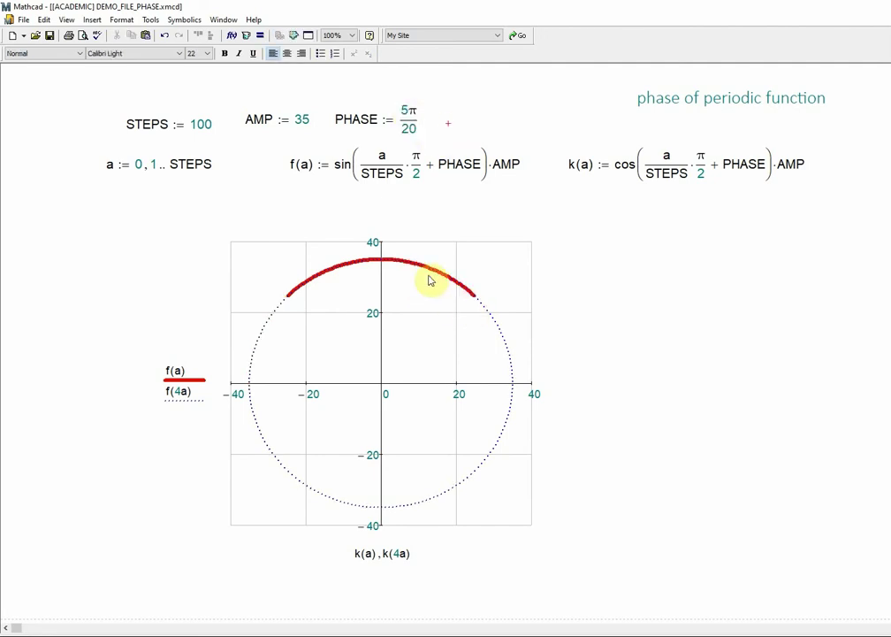
# - Set PHASE to 20π/20, then return it to 0π/20
pyautogui.doubleClick(406, 114)
pyautogui.write('20')
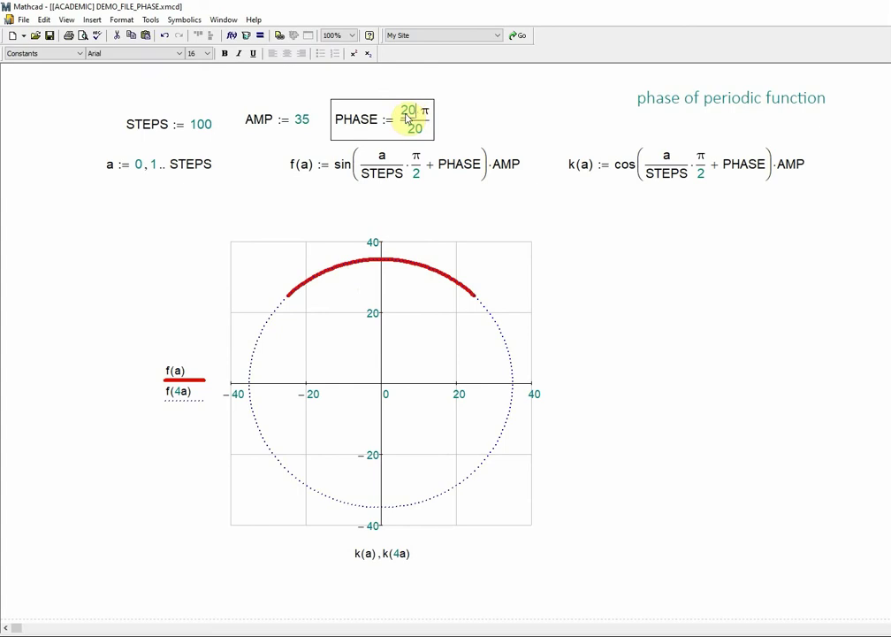
pyautogui.press('Return')
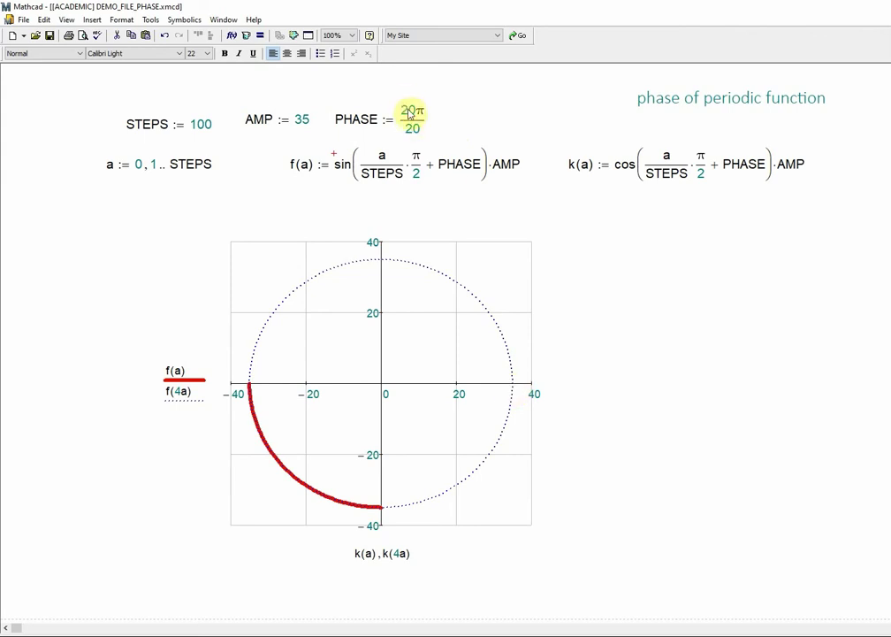
pyautogui.click(406, 112)
pyautogui.press('BackSpace')
pyautogui.press('Return')
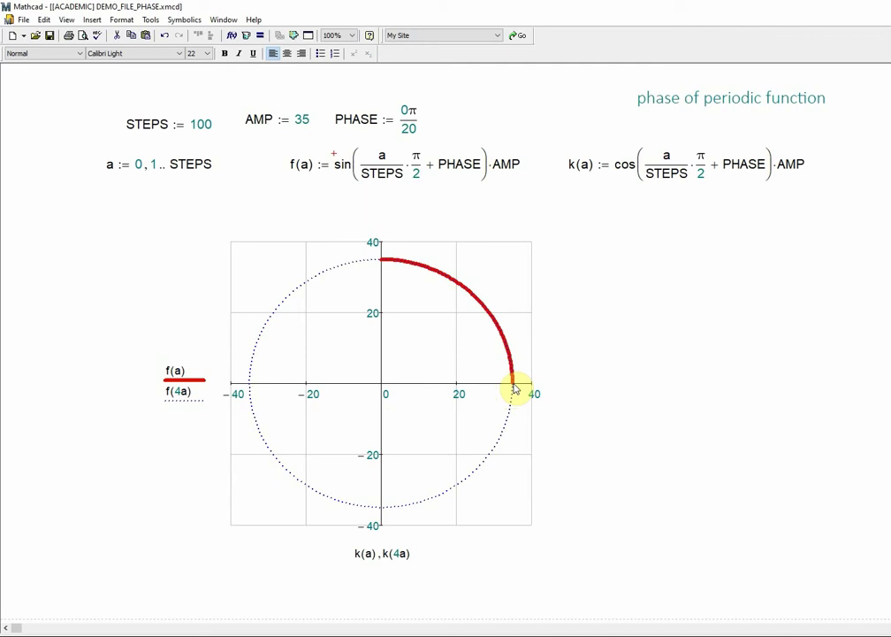
# - Switch to the DEMO_FILE_PHASE_begin worksheet and define the range a := 0, 1 .. STEPS
pyautogui.click(225, 19)
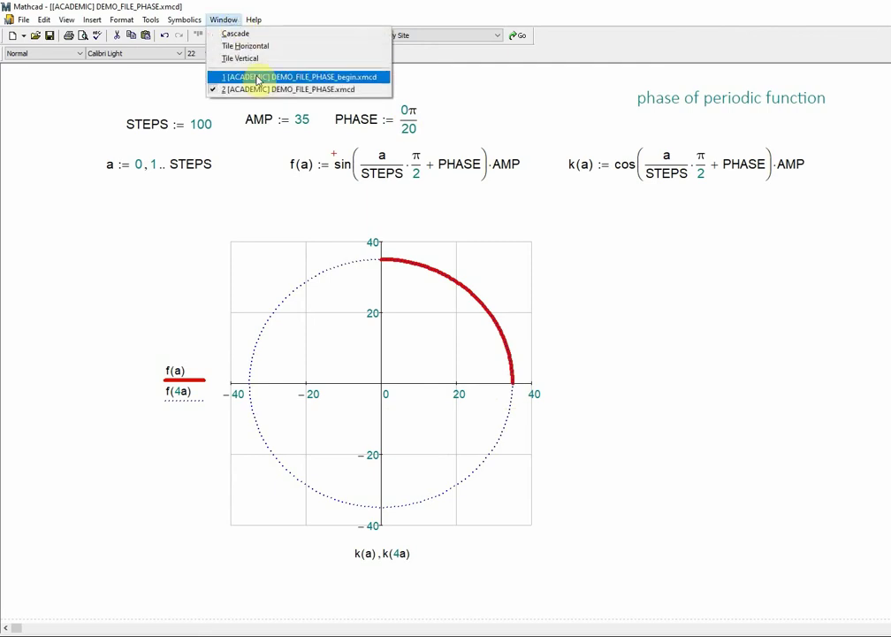
pyautogui.click(258, 78)
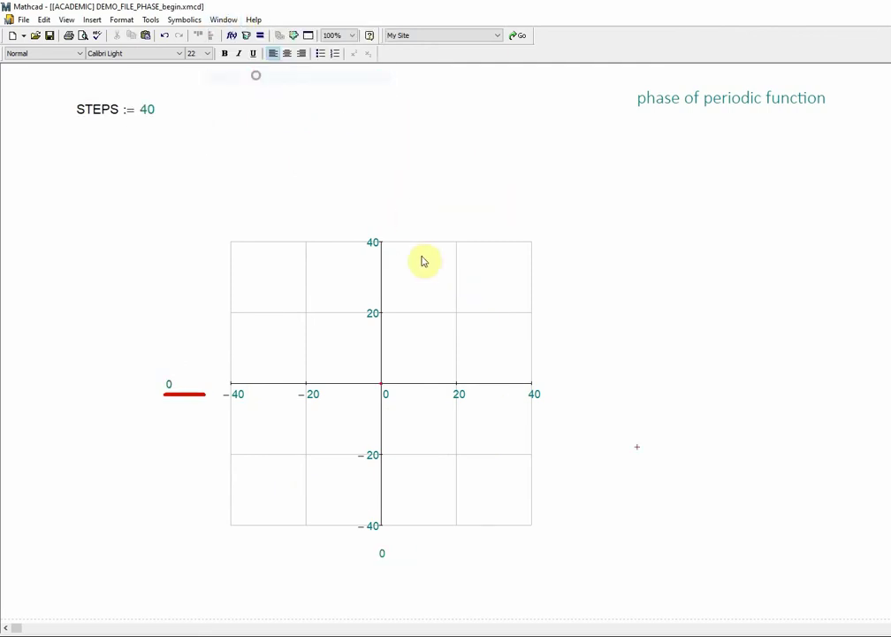
pyautogui.click(206, 125)
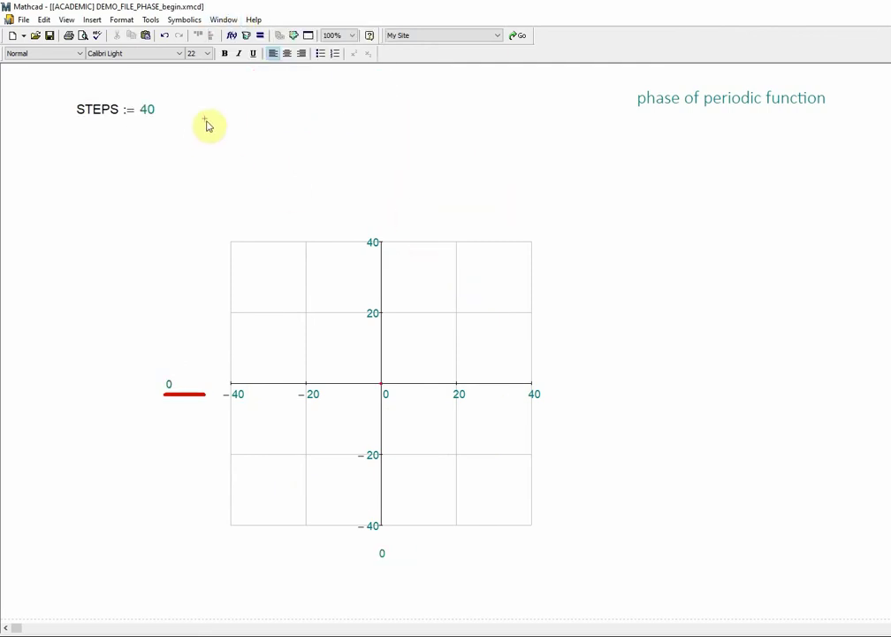
pyautogui.click(81, 157)
pyautogui.write('a')
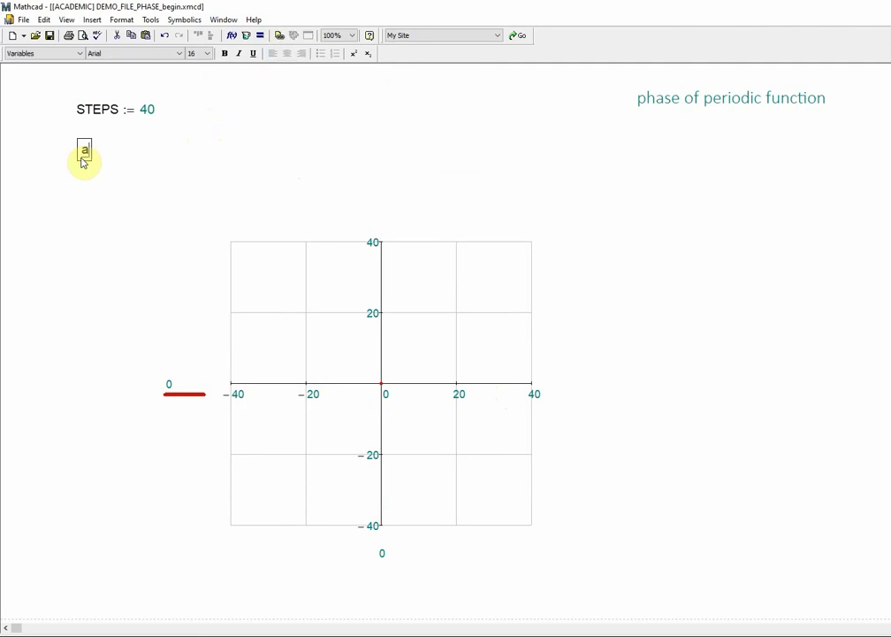
pyautogui.write(':0,1')
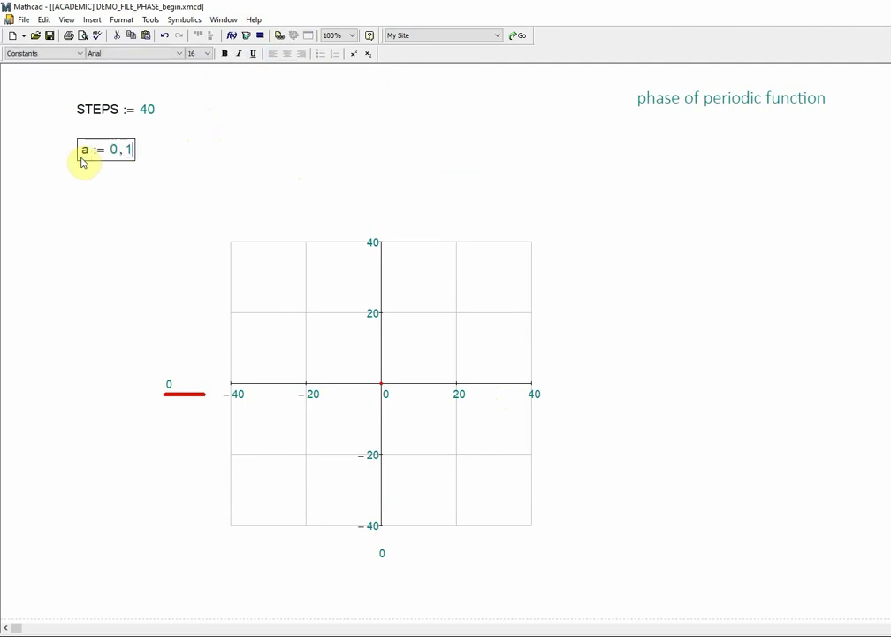
pyautogui.write(';')
pyautogui.write('STEP')
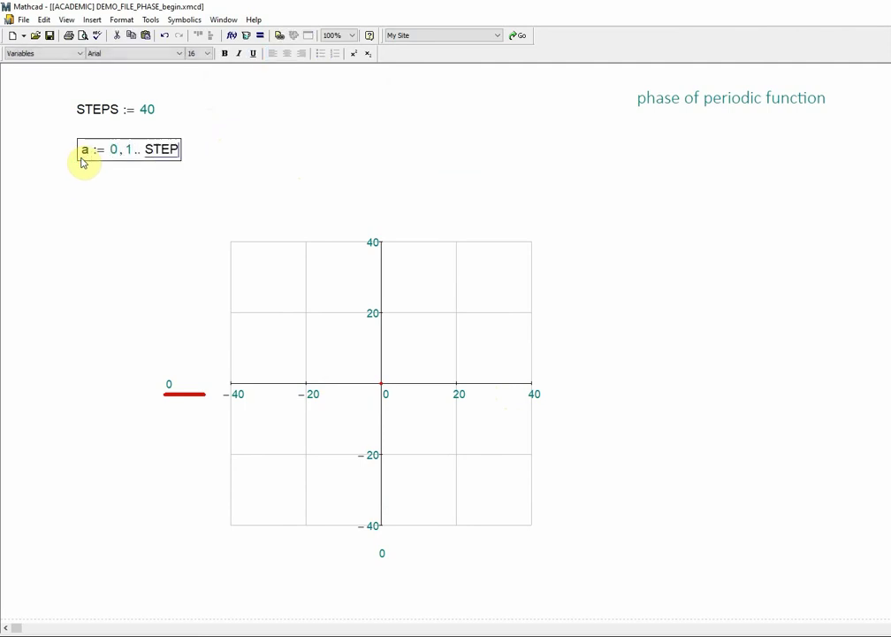
pyautogui.write('S')
pyautogui.click(229, 154)
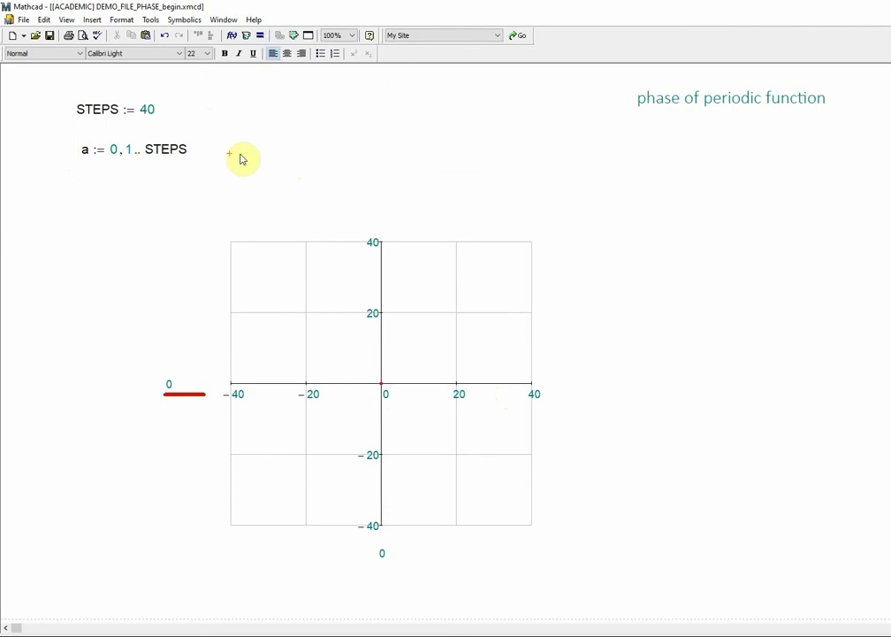
# - Beside the range, type f(a) := sin(a/STEPS·π/2)·2
pyautogui.click(253, 154)
pyautogui.write('F')
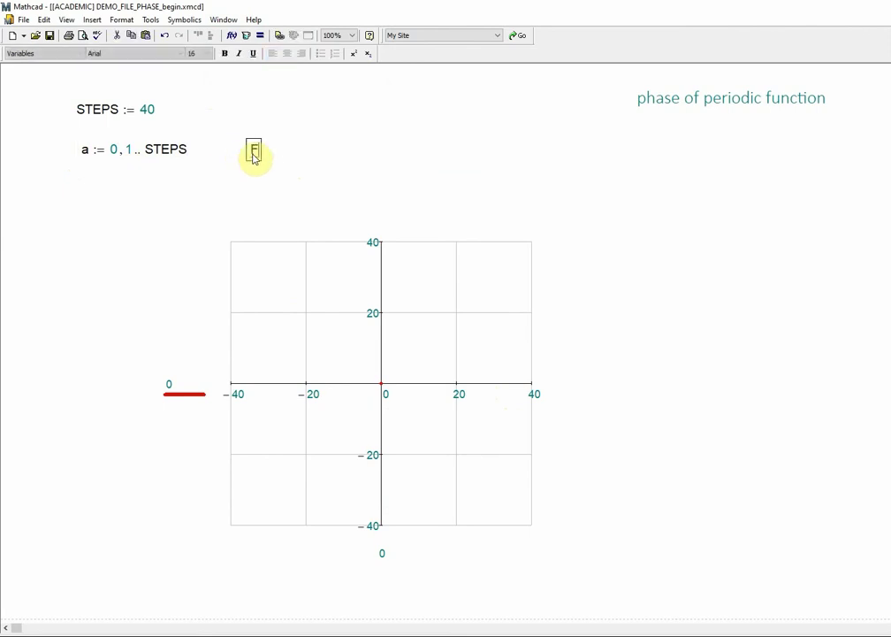
pyautogui.press('BackSpace')
pyautogui.write('f(a)')
pyautogui.write(':=')
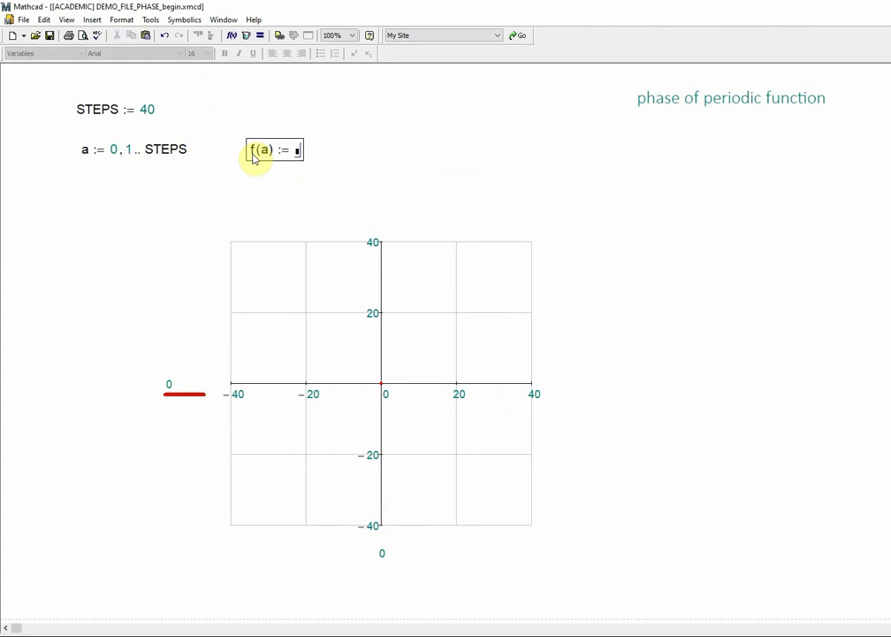
pyautogui.write('sin(a')
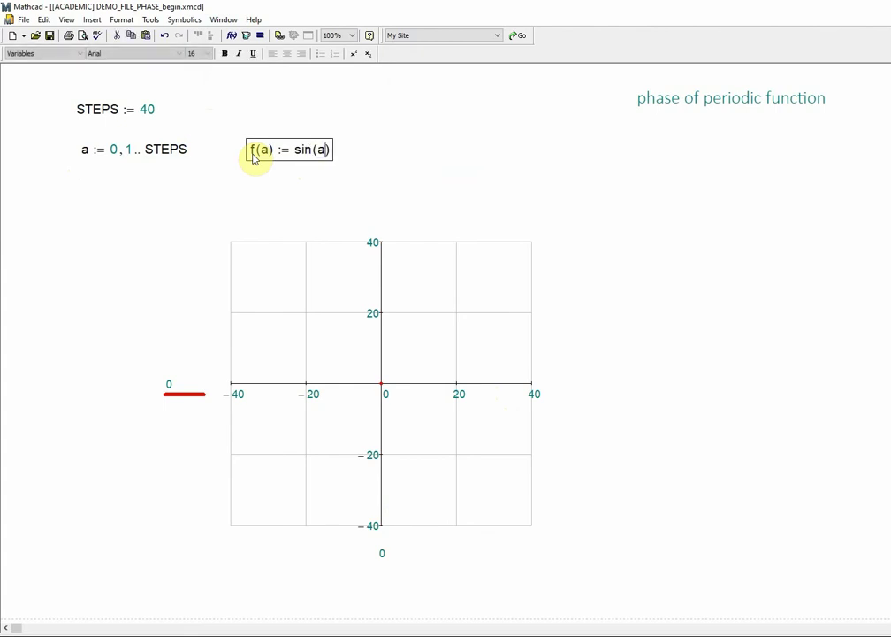
pyautogui.write('/STE')
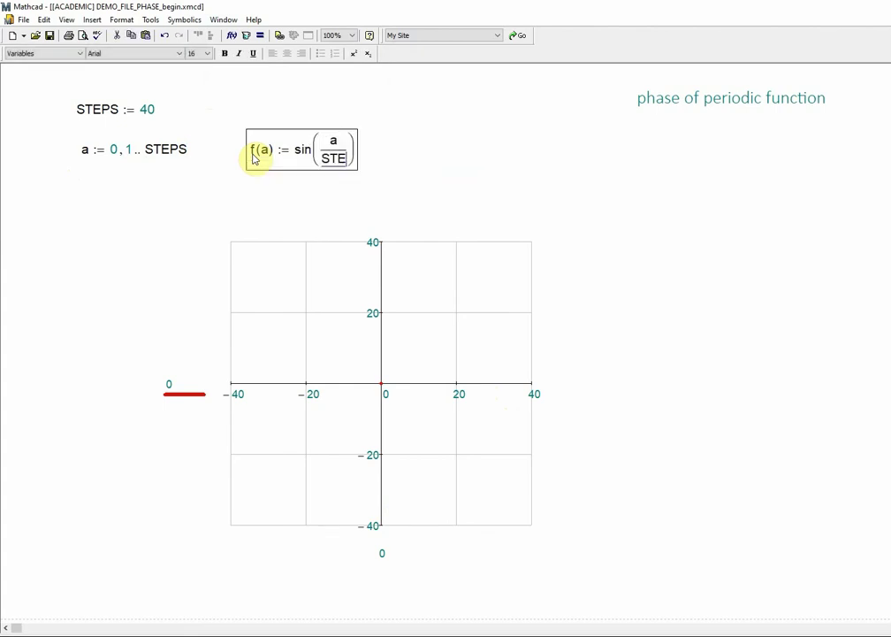
pyautogui.write('PS')
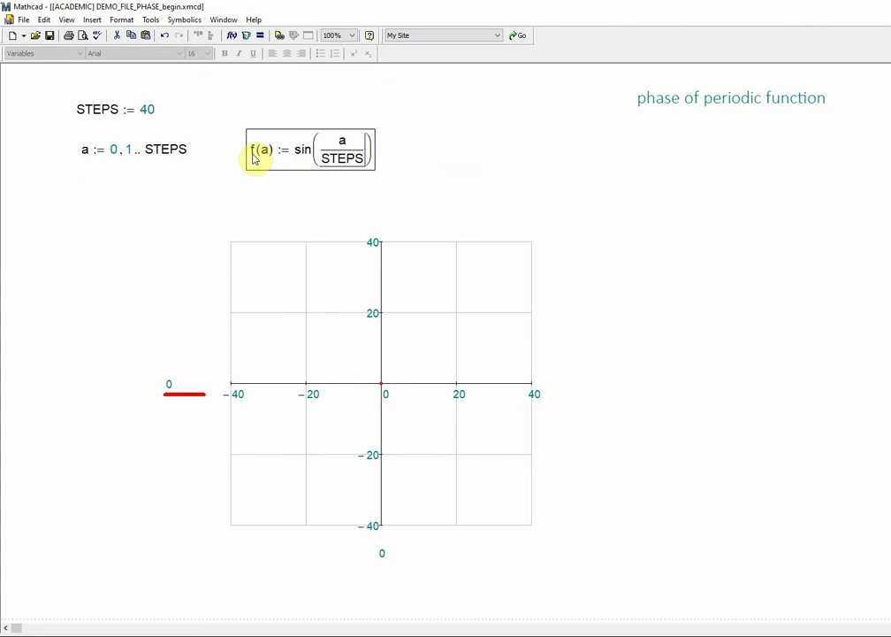
pyautogui.write('*')
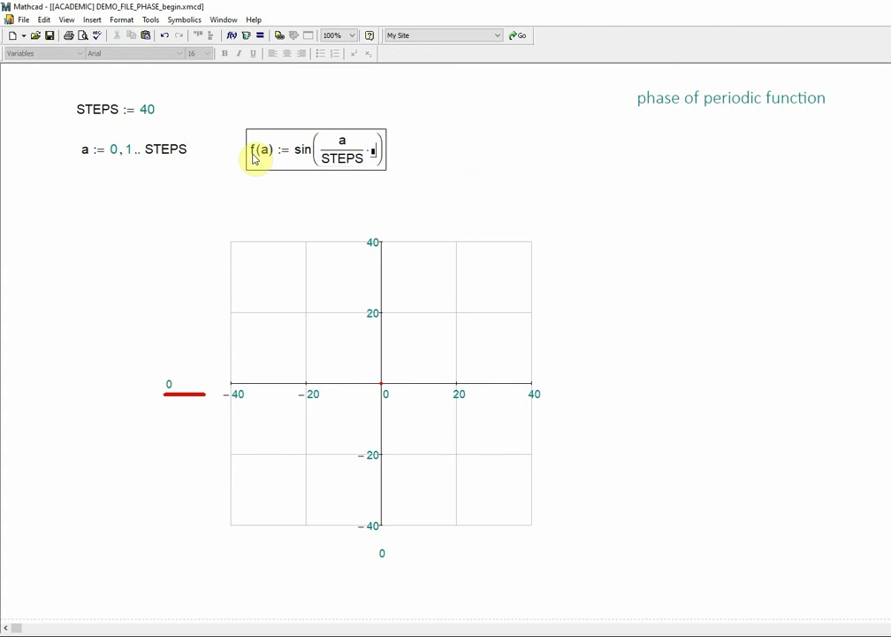
pyautogui.hotkey('ctrl', 'shift', 'p')
pyautogui.write('/')
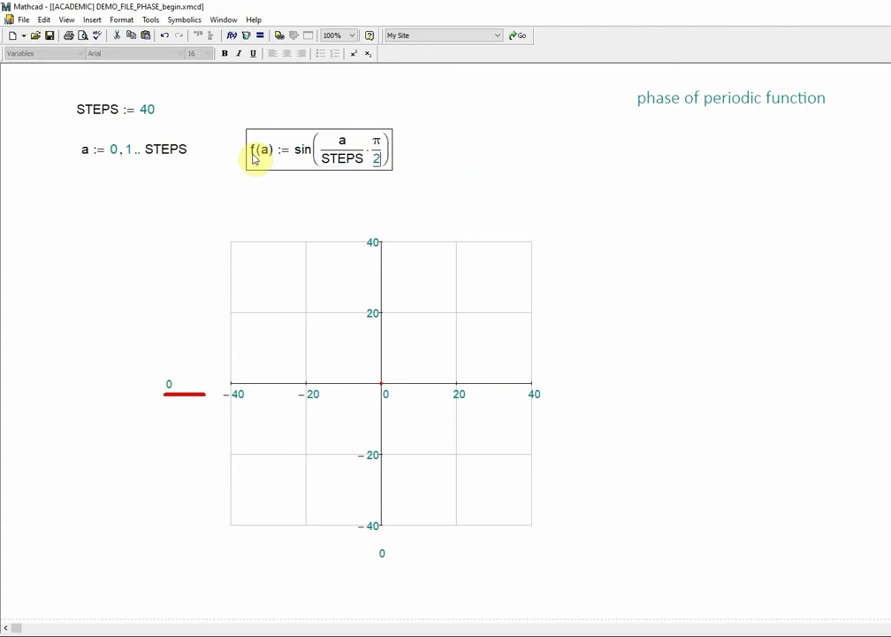
pyautogui.write('2')
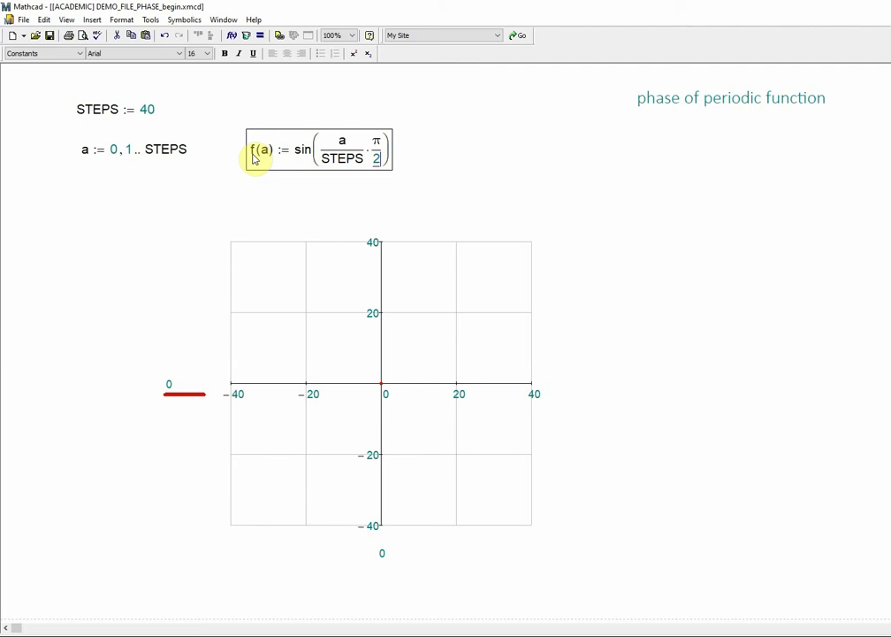
pyautogui.click(254, 157)
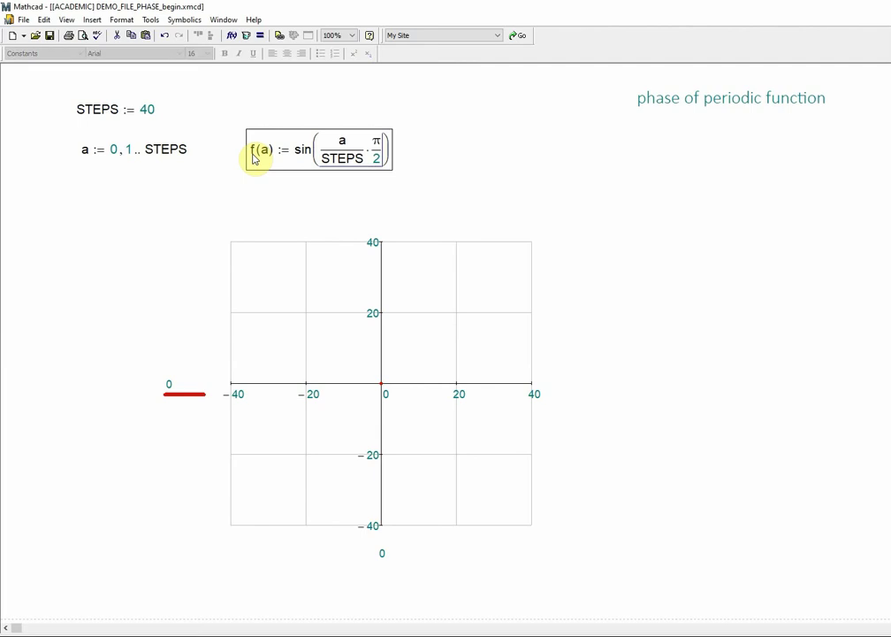
pyautogui.write('*')
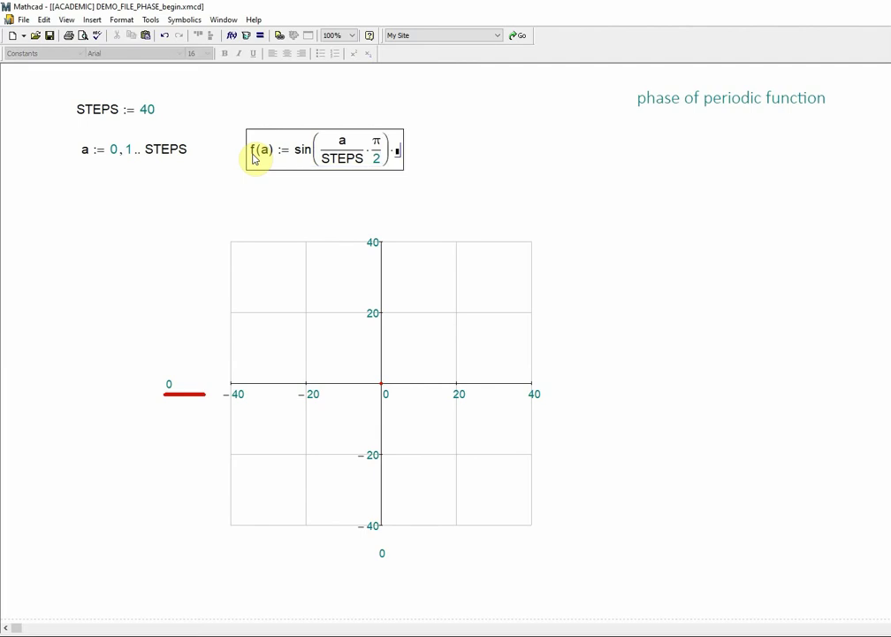
pyautogui.write('2')
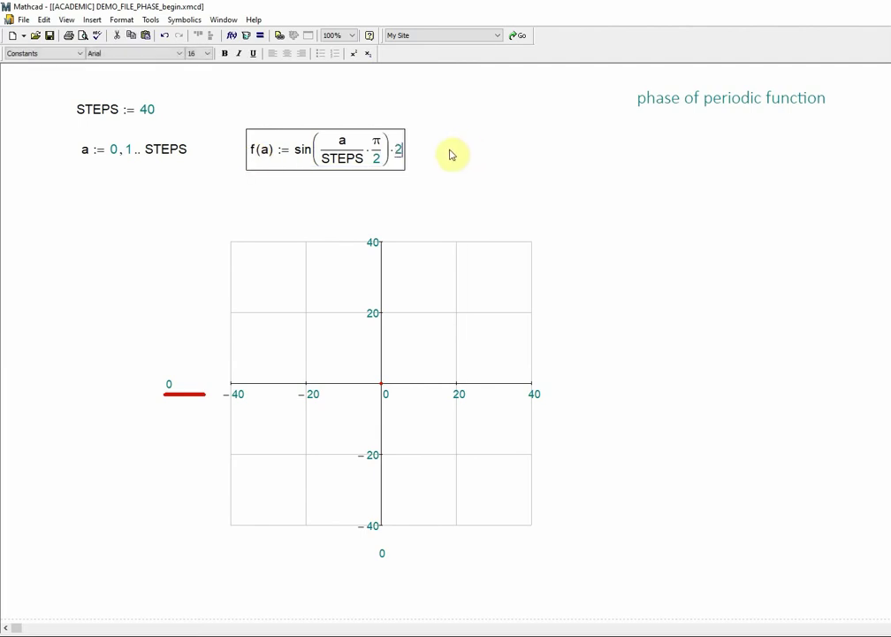
# - Define k(a) using a copy of f(a)'s sine expression
pyautogui.click(440, 153)
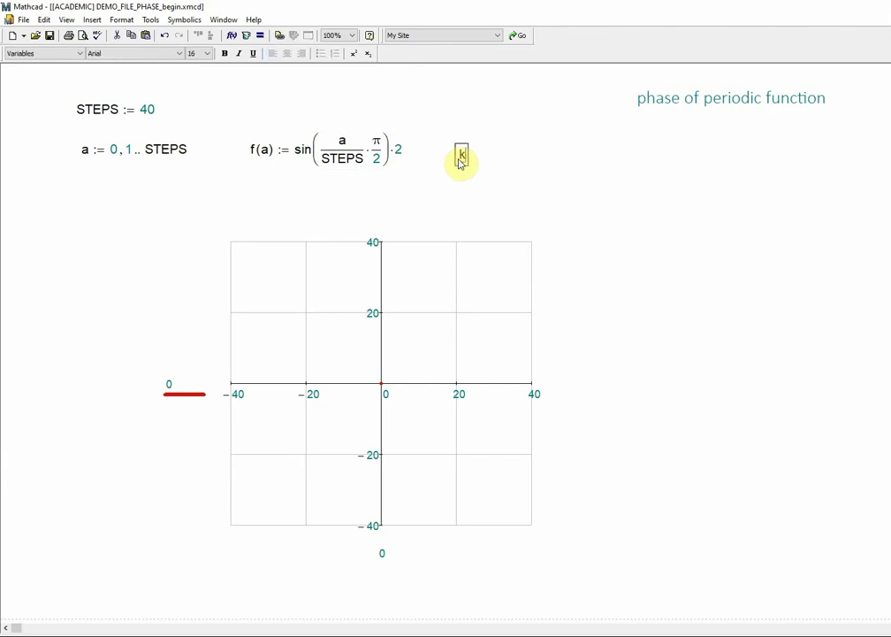
pyautogui.write('ks')
pyautogui.press('BackSpace')
pyautogui.press('BackSpace')
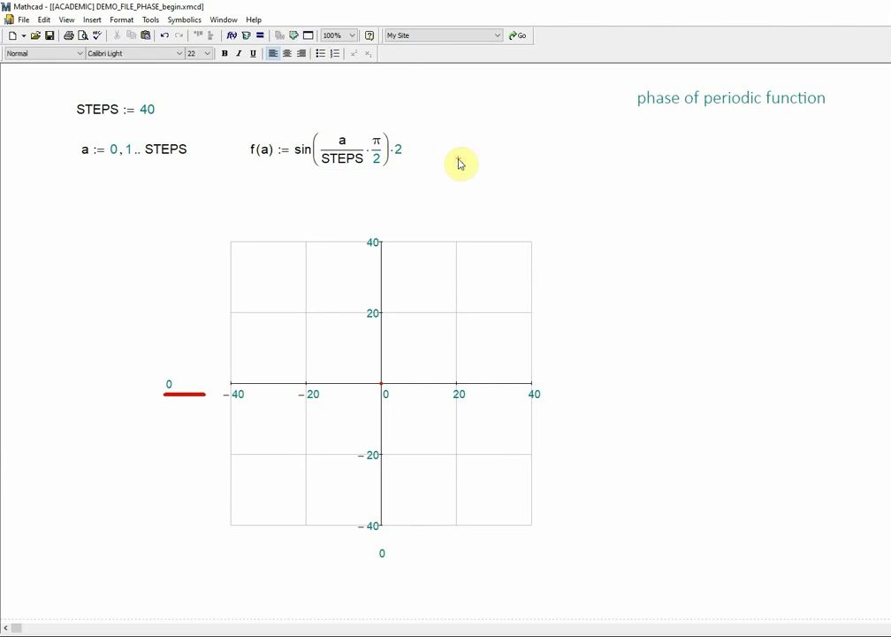
pyautogui.write('k(')
pyautogui.write('a) ')
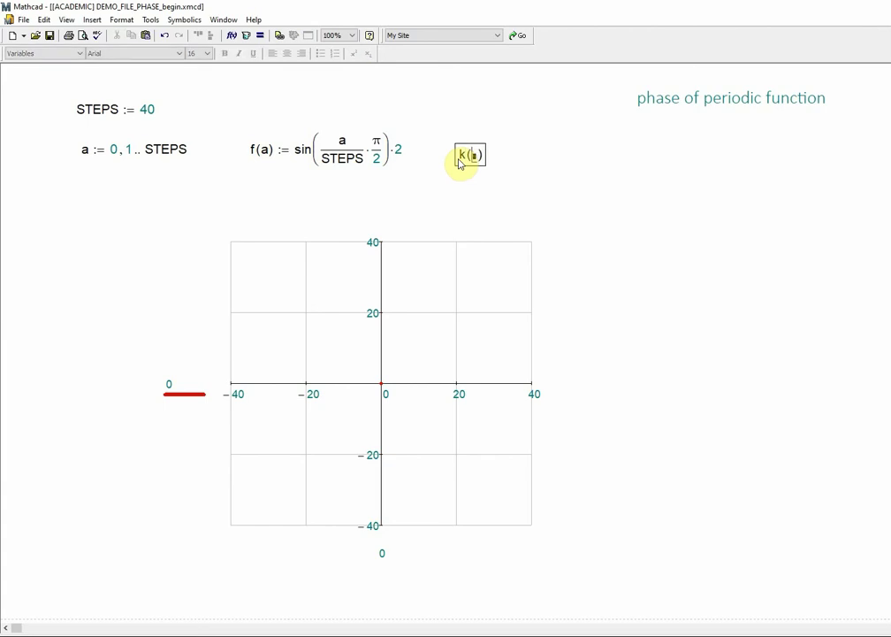
pyautogui.write(':=')
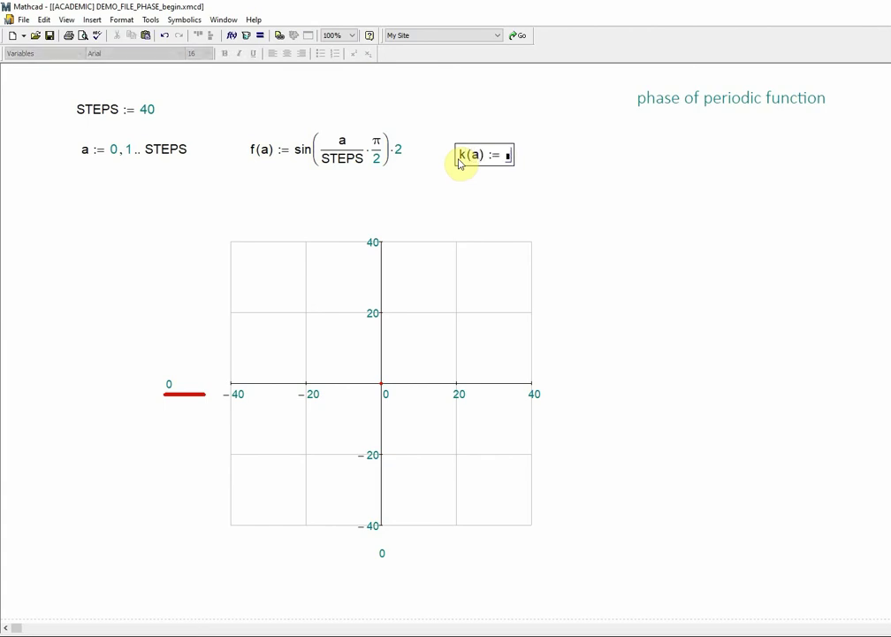
pyautogui.moveTo(299, 150); pyautogui.dragTo(391, 153)
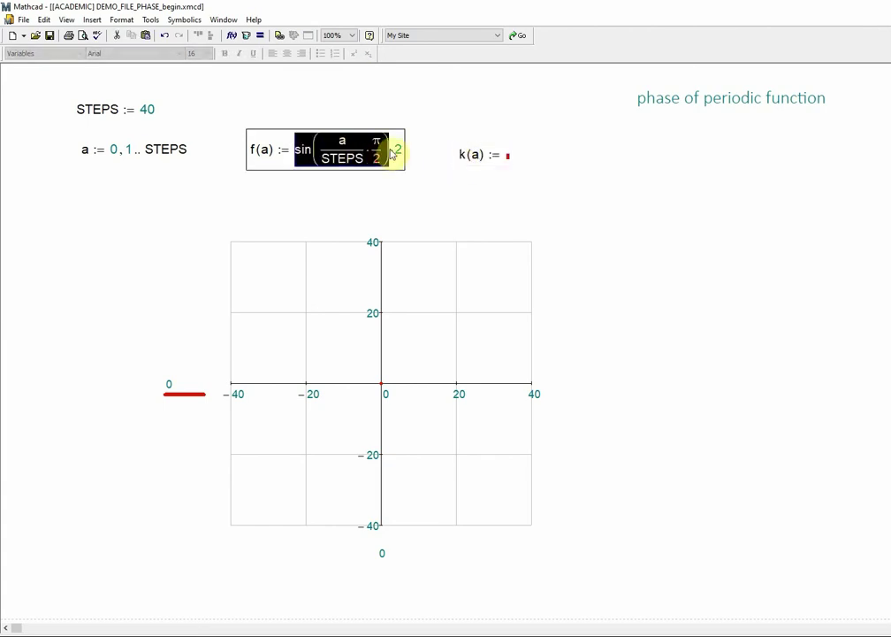
pyautogui.hotkey('ctrl', 'c')
pyautogui.click(508, 156)
pyautogui.hotkey('ctrl', 'v')
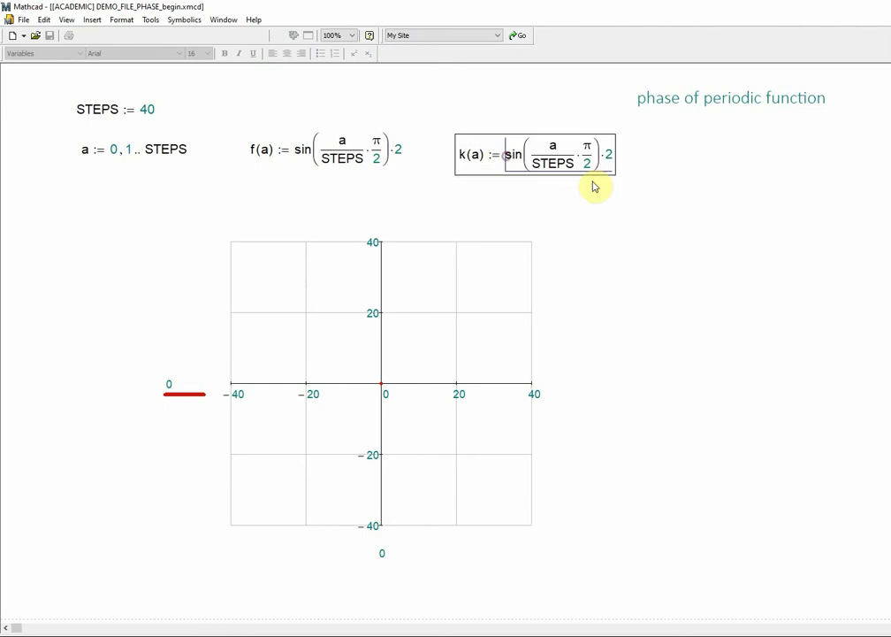
pyautogui.click(652, 193)
# - Define AMP := 20 in a blank spot above the functions
pyautogui.click(258, 114)
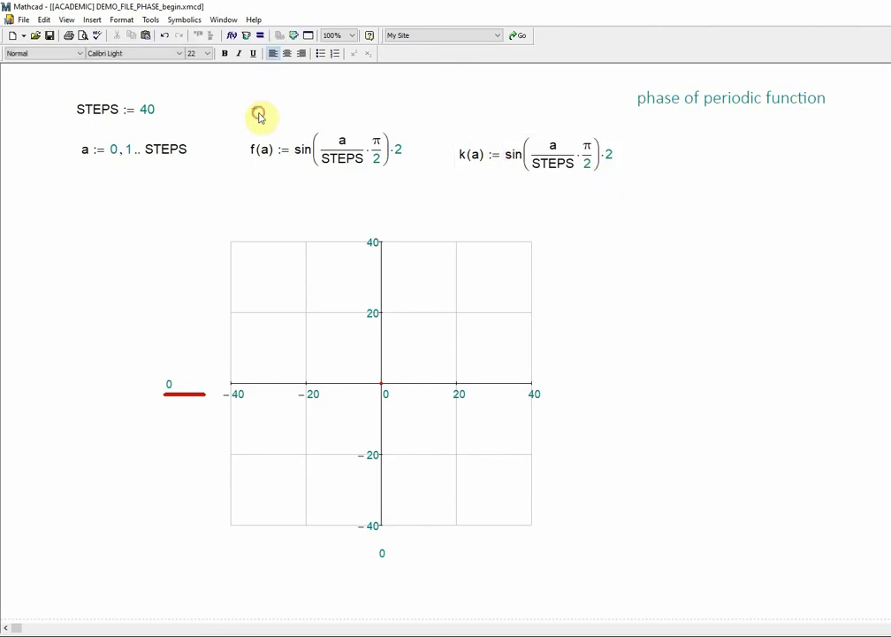
pyautogui.write('AMP ')
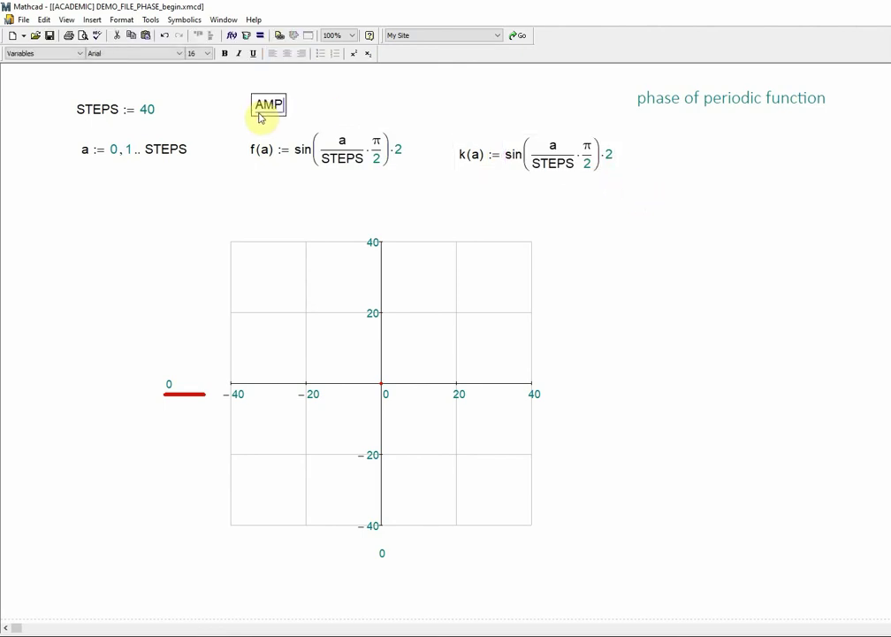
pyautogui.write(':= ')
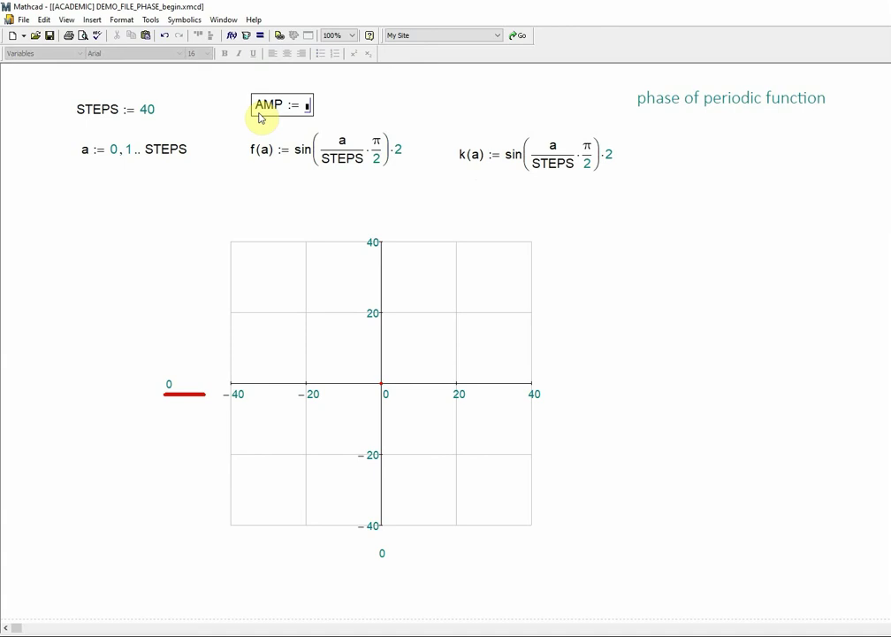
pyautogui.write('20')
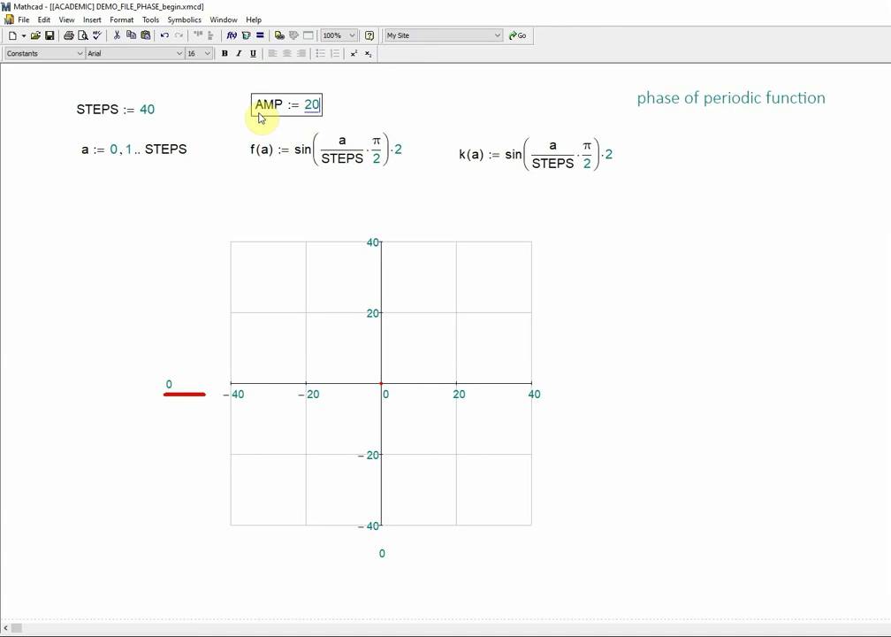
pyautogui.press('Return')
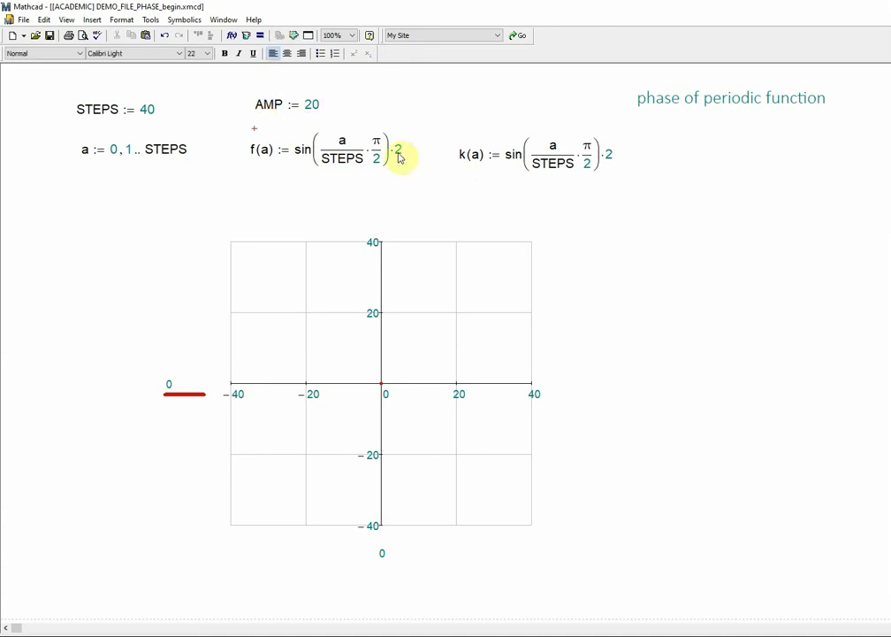
# - Replace the factor 2 with AMP in both f(a) and k(a), aligning k(a) with f(a)
pyautogui.doubleClick(397, 153)
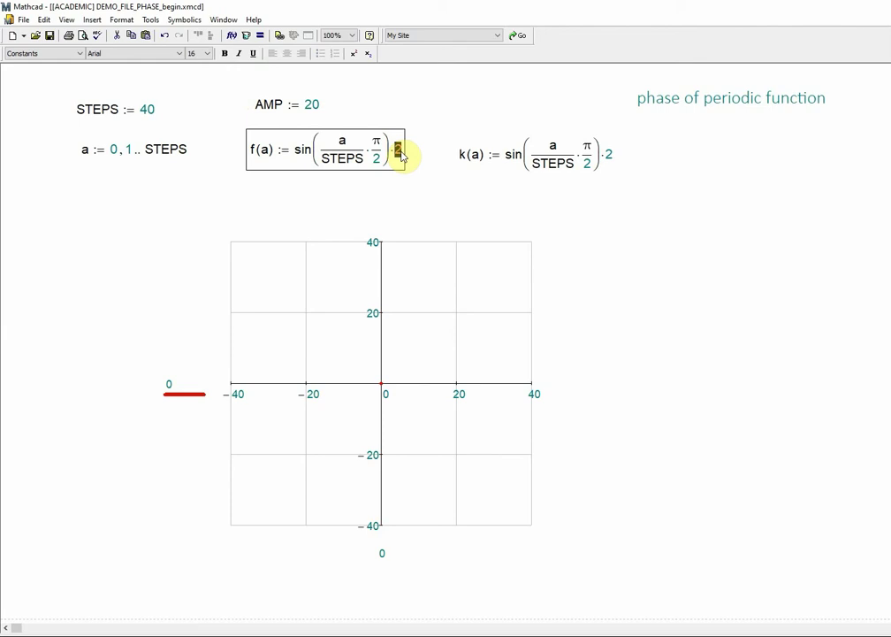
pyautogui.write('AMP')
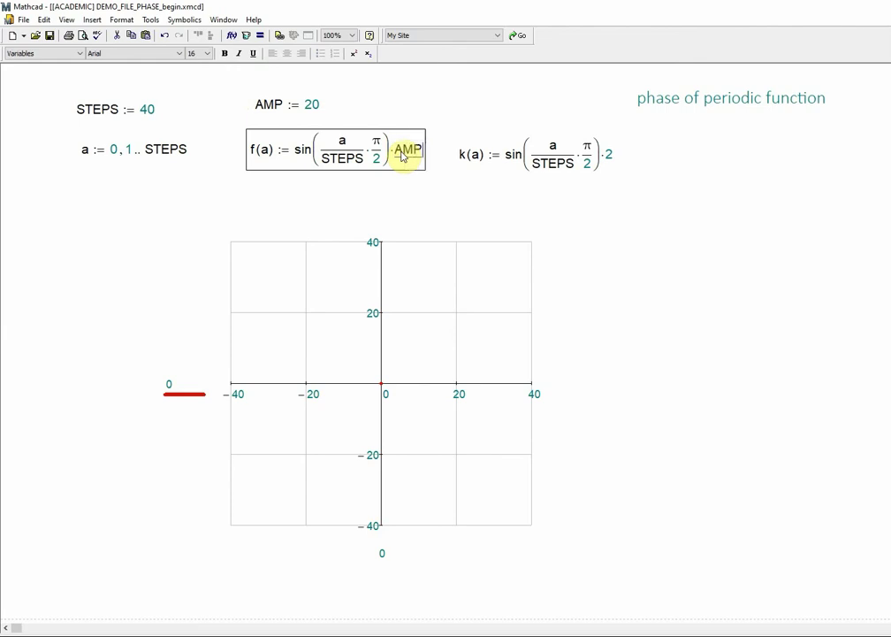
pyautogui.doubleClick(609, 156)
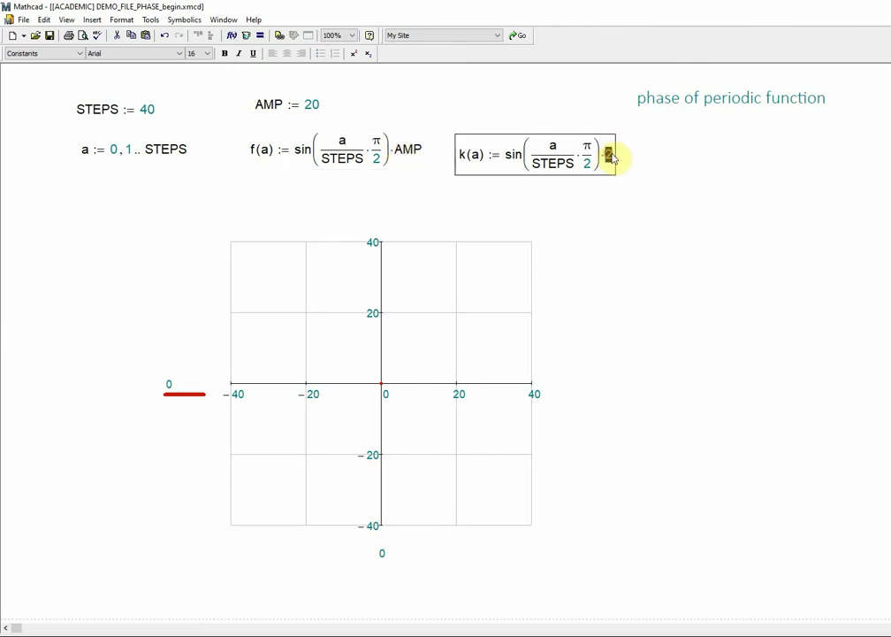
pyautogui.write('AMP')
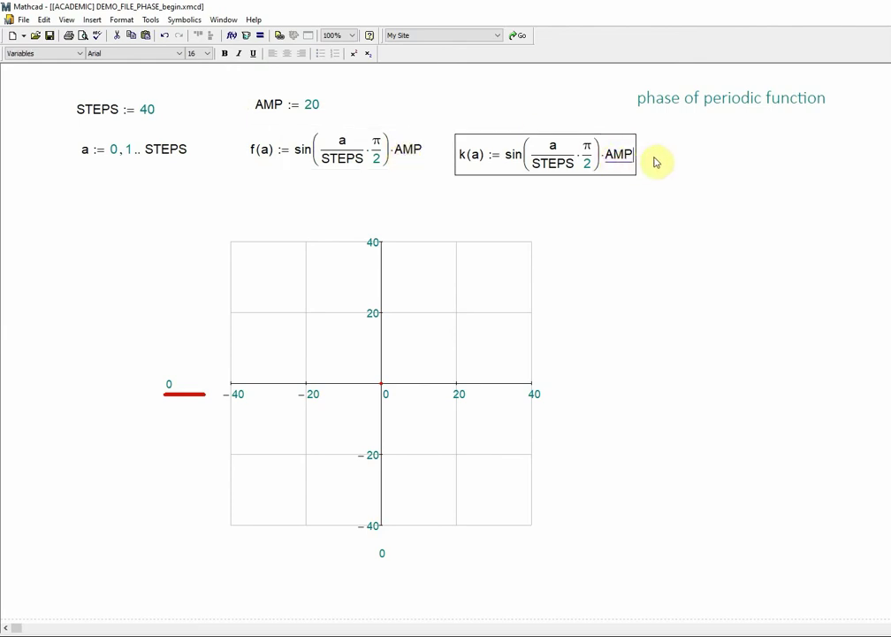
pyautogui.click(655, 155)
pyautogui.moveTo(658, 155)
pyautogui.mouseDown()
pyautogui.moveTo(629, 160)
pyautogui.moveTo(657, 159)
pyautogui.mouseUp()
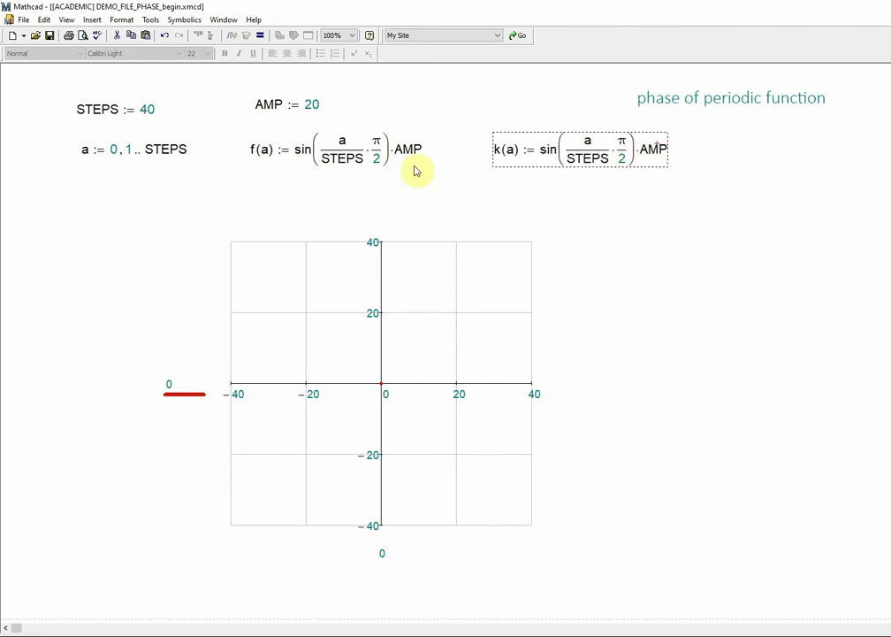
pyautogui.moveTo(412, 164); pyautogui.dragTo(421, 168)
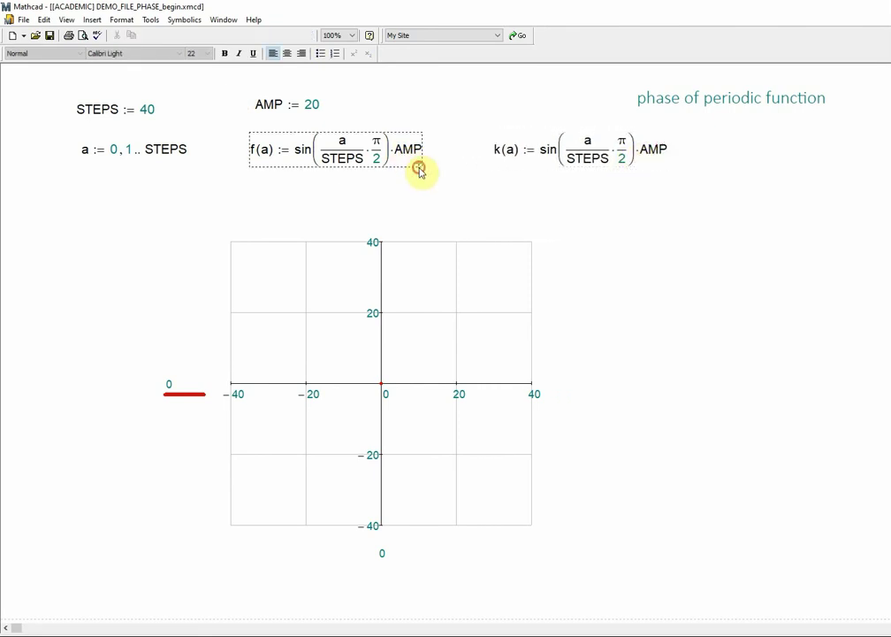
pyautogui.click(353, 108)
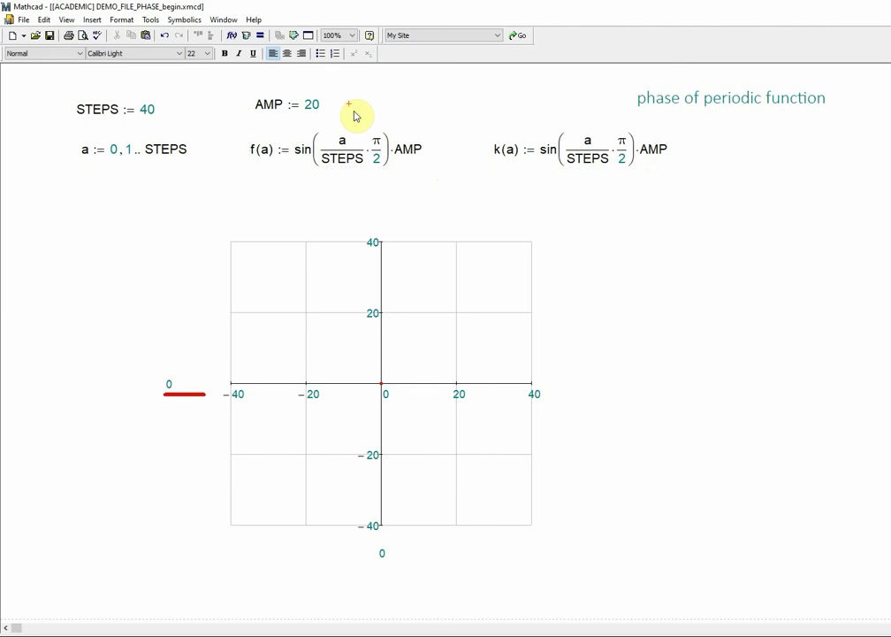
# - Define PHASE := 0 beside AMP and shift k(a) further right
pyautogui.click(355, 114)
pyautogui.write('PHAS')
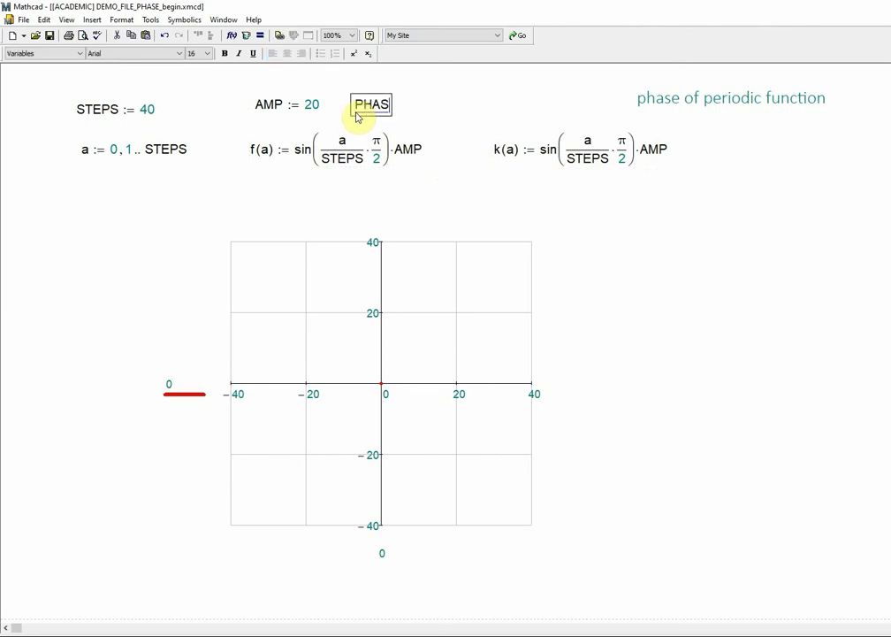
pyautogui.write('E := 0')
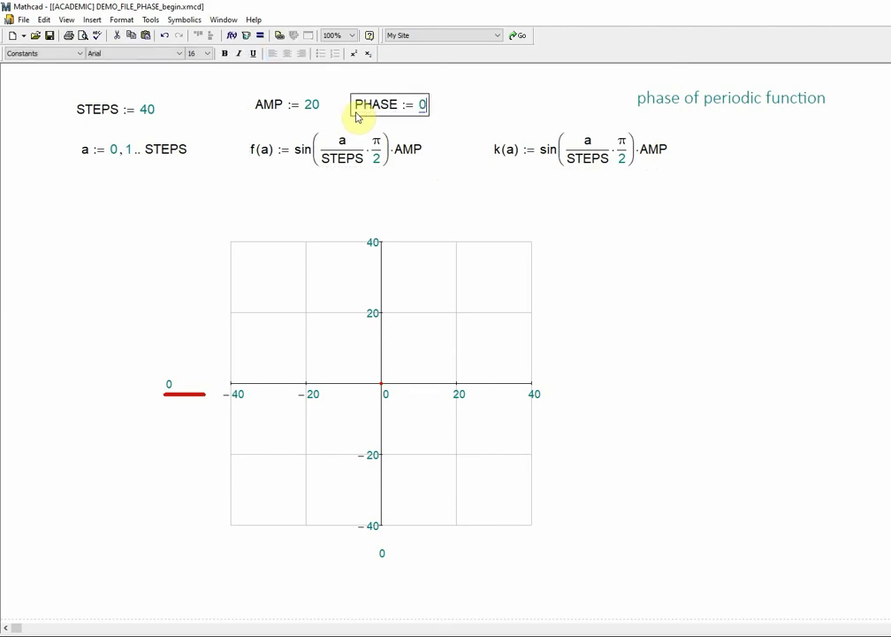
pyautogui.click(473, 123)
pyautogui.moveTo(698, 159); pyautogui.dragTo(647, 167)
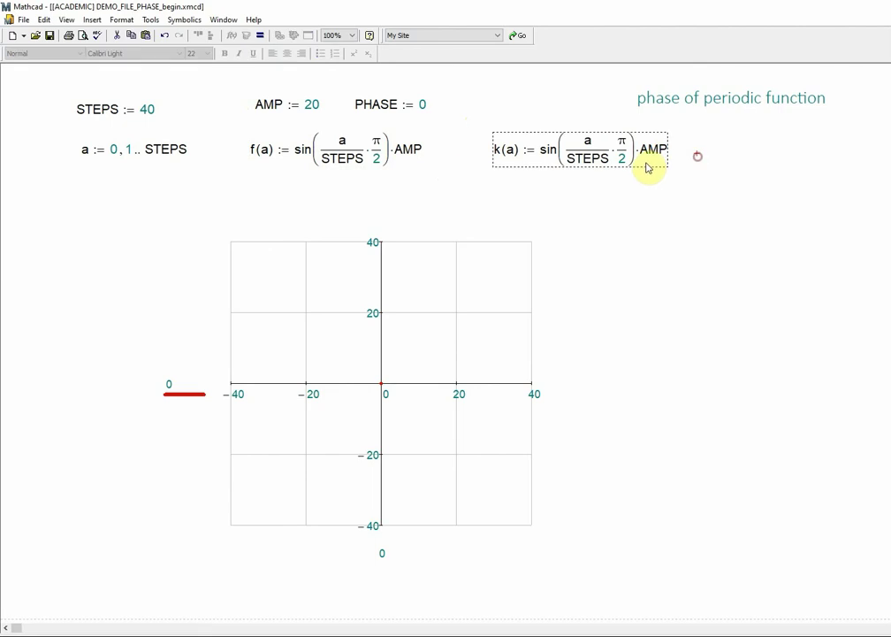
pyautogui.press('Right')
pyautogui.press('Right')
pyautogui.press('Right')
pyautogui.press('Right')
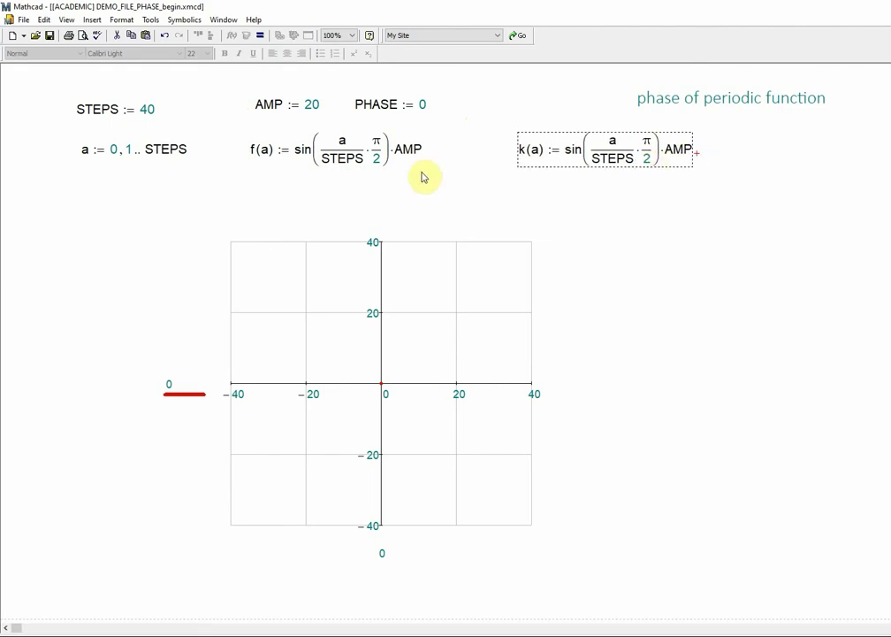
# - Add + PHASE inside the sine arguments of f(a) and k(a)
pyautogui.click(387, 162)
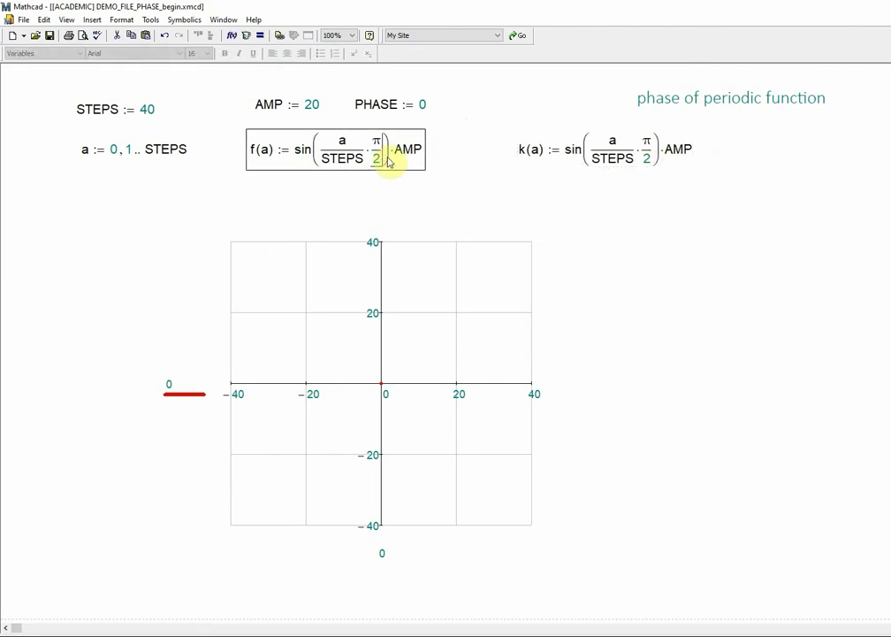
pyautogui.write('+')
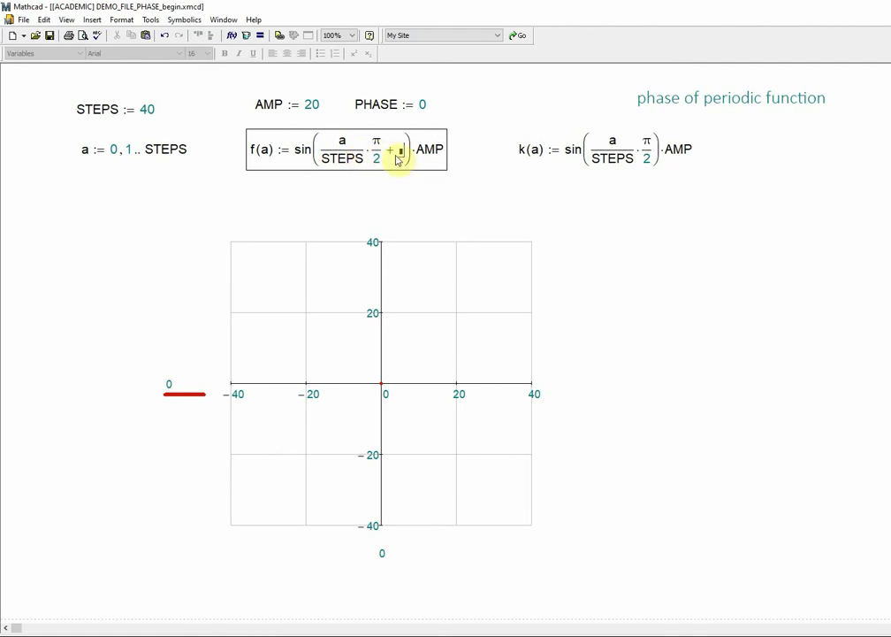
pyautogui.write('PHASE')
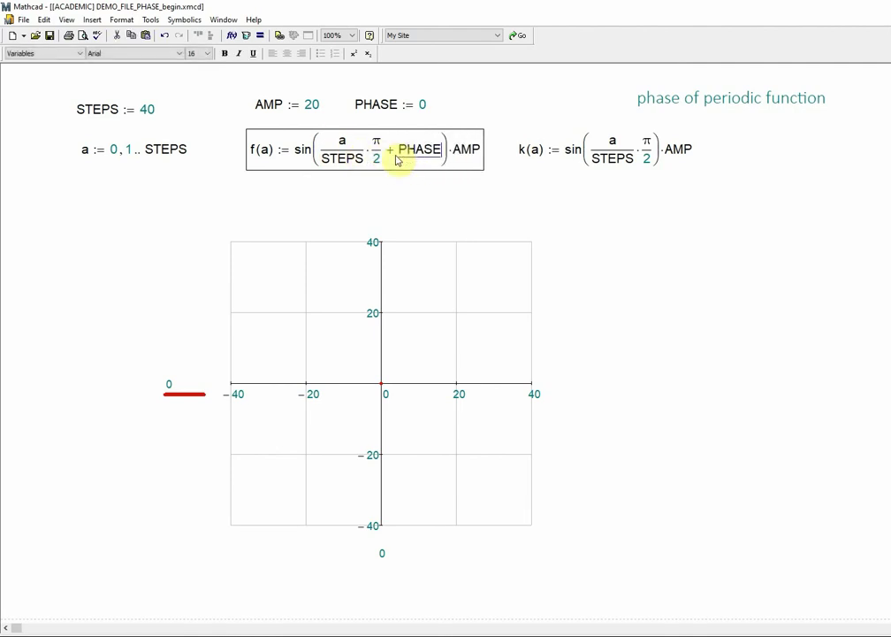
pyautogui.click(648, 153)
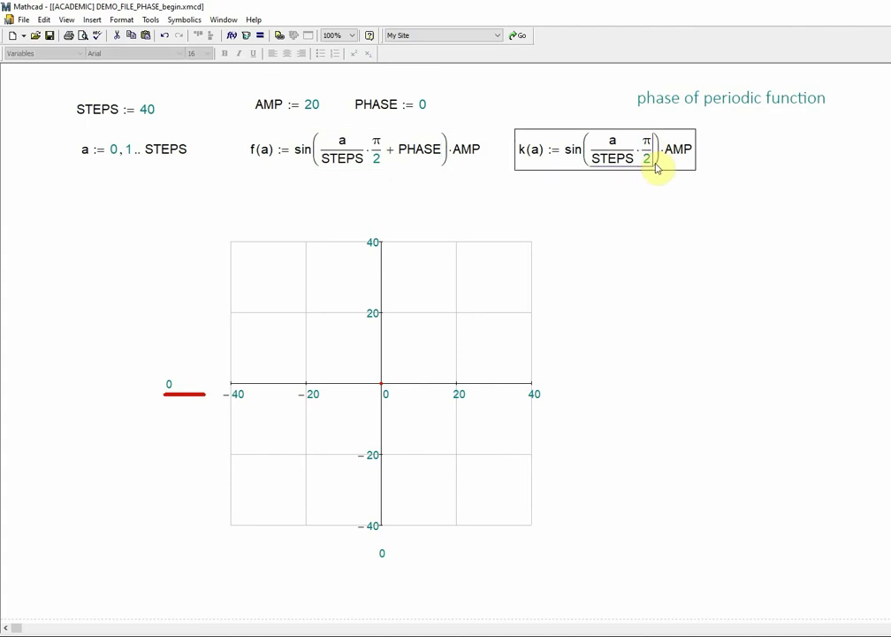
pyautogui.write('+ P')
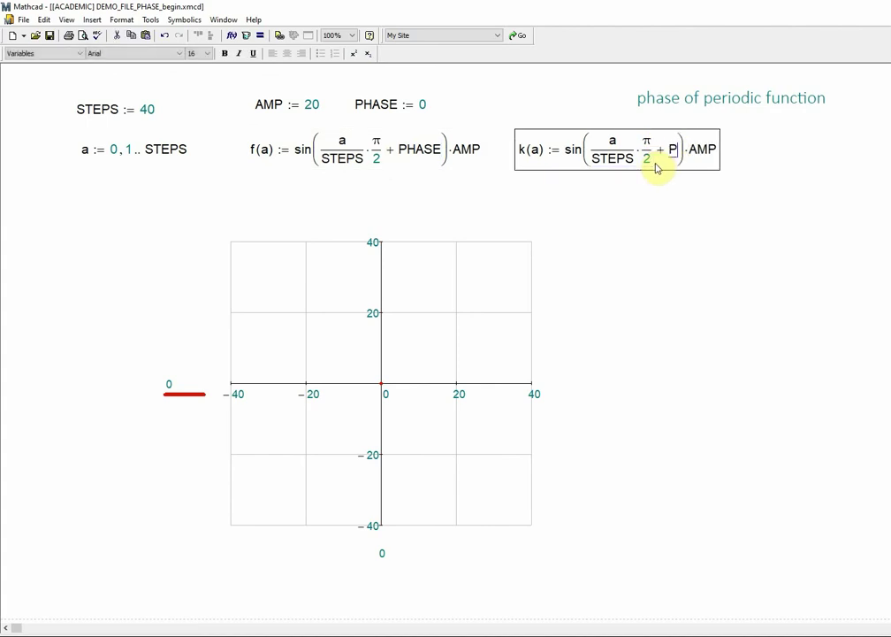
pyautogui.write('HASE')
pyautogui.click(638, 189)
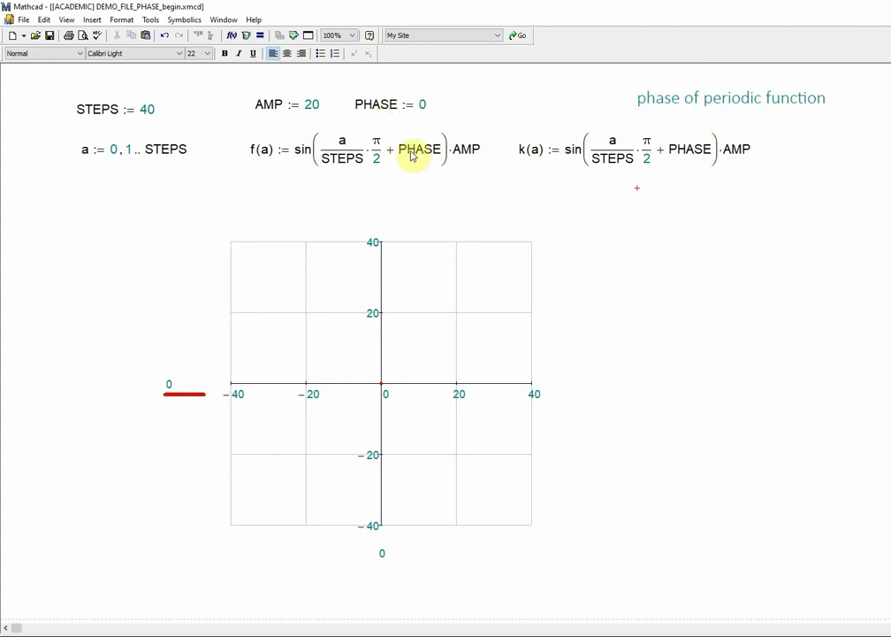
# - Plot k(a) on the vertical axis against f(a) on the horizontal axis
pyautogui.click(174, 389)
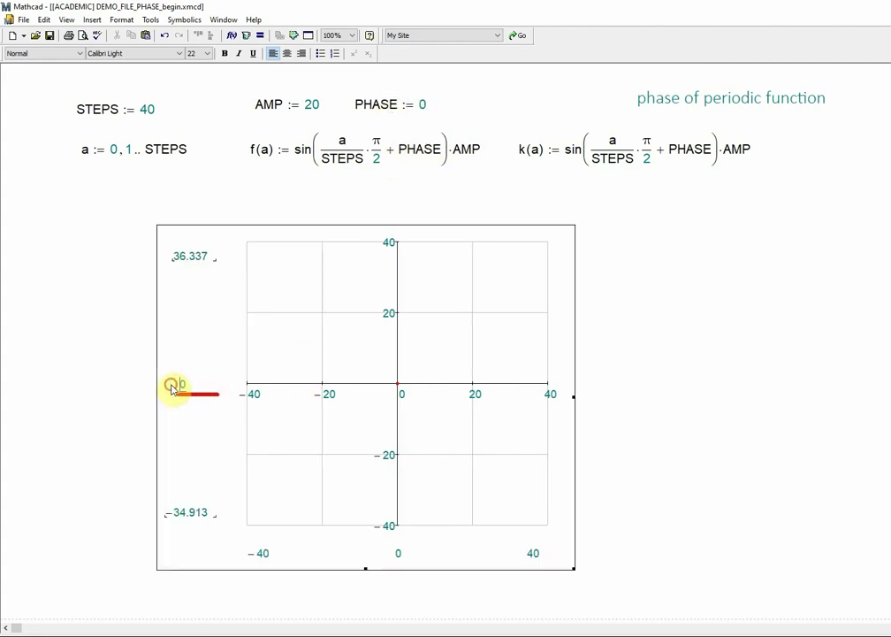
pyautogui.press('BackSpace')
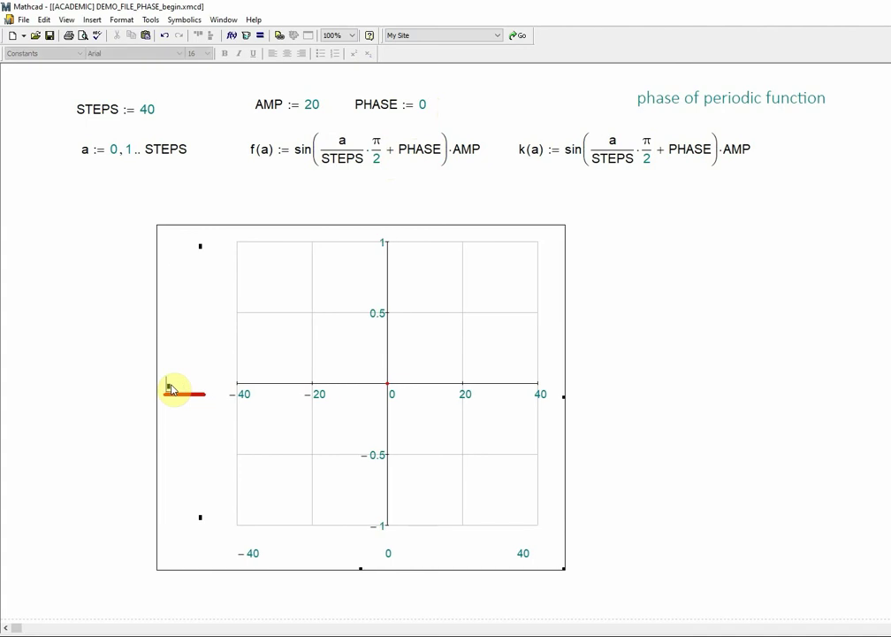
pyautogui.write('k(a')
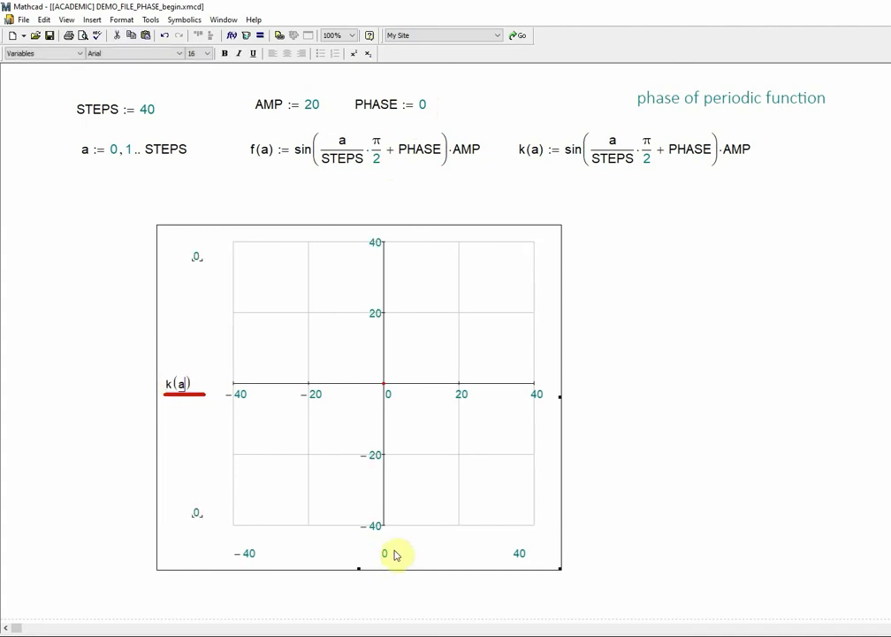
pyautogui.click(386, 556)
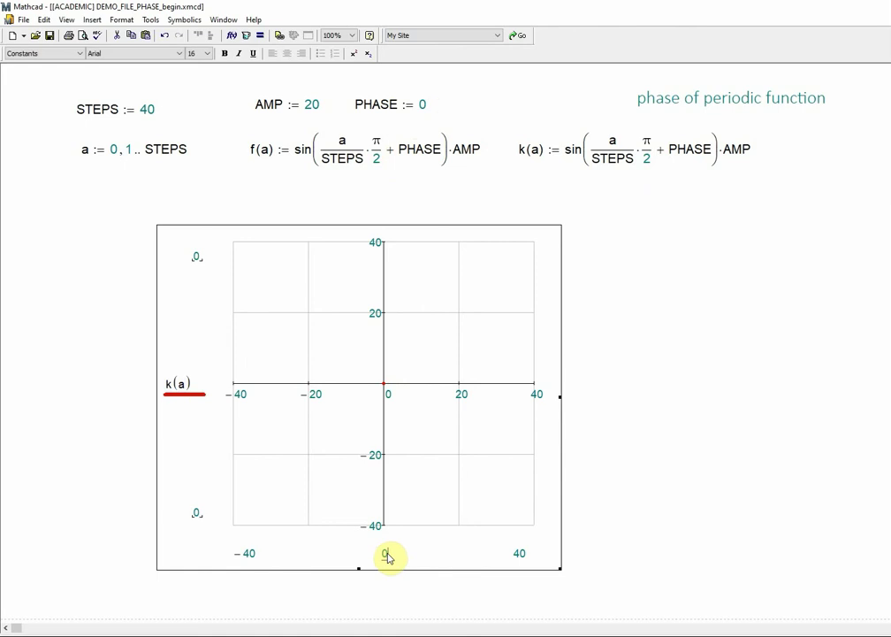
pyautogui.press('BackSpace')
pyautogui.write('f(a')
pyautogui.click(627, 432)
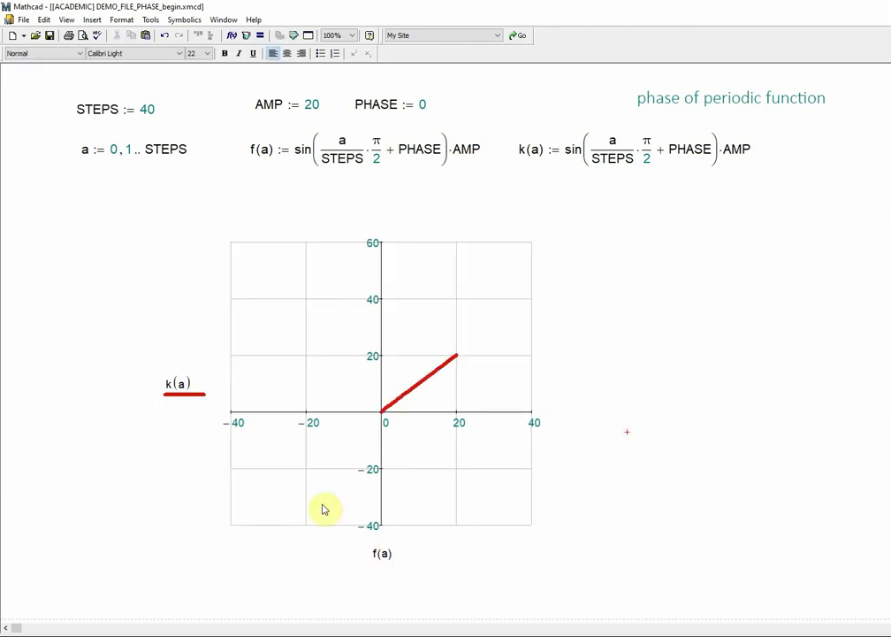
# - Change sin to cos in k(a), turning the plotted line into a quarter-circle arc
pyautogui.doubleClick(569, 153)
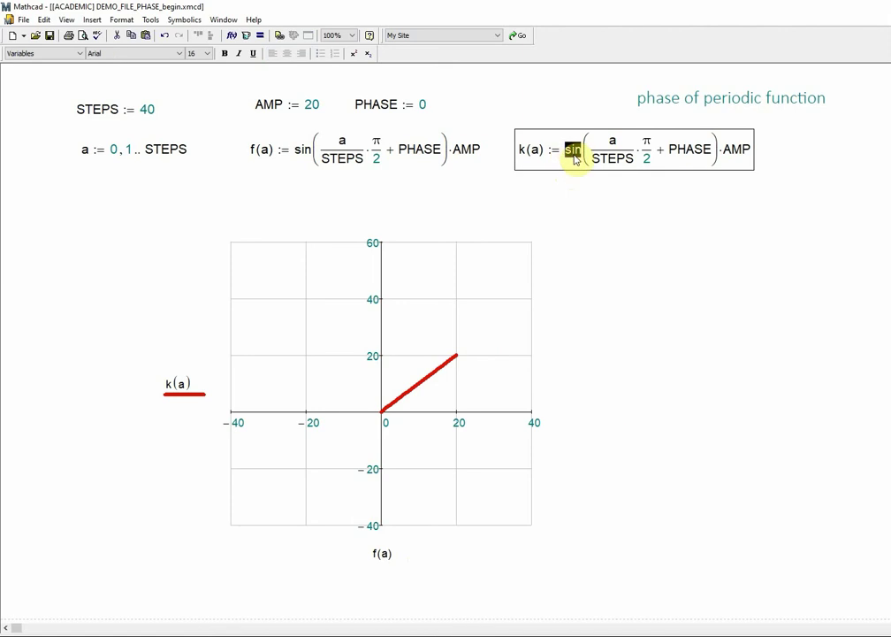
pyautogui.write('cos')
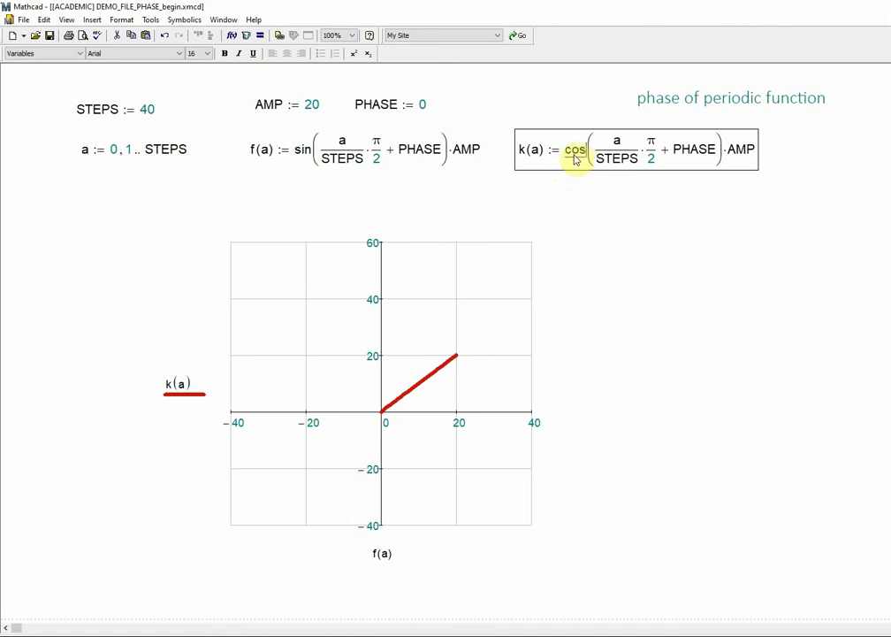
pyautogui.click(627, 183)
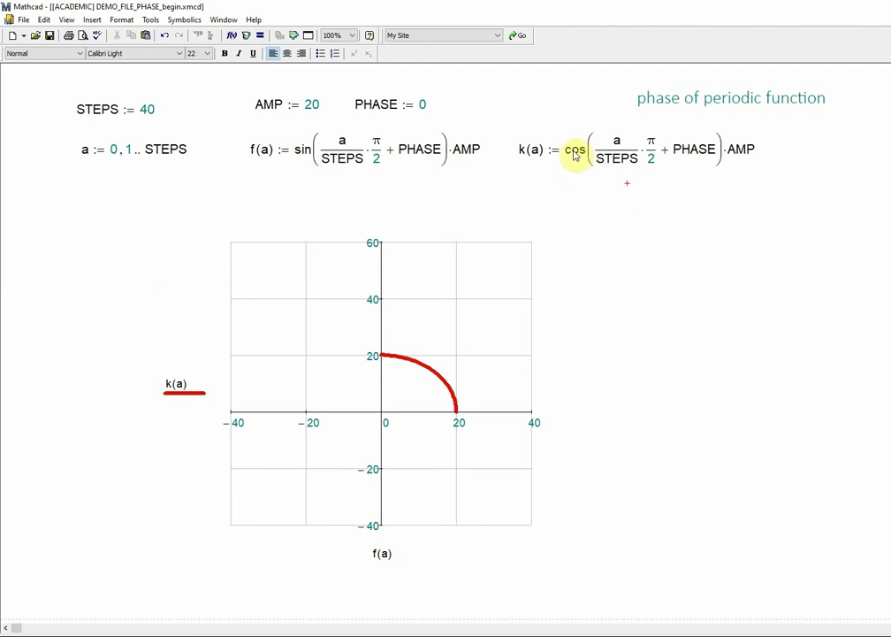
# - Set the plot's upper vertical-axis limit to 40
pyautogui.doubleClick(303, 150)
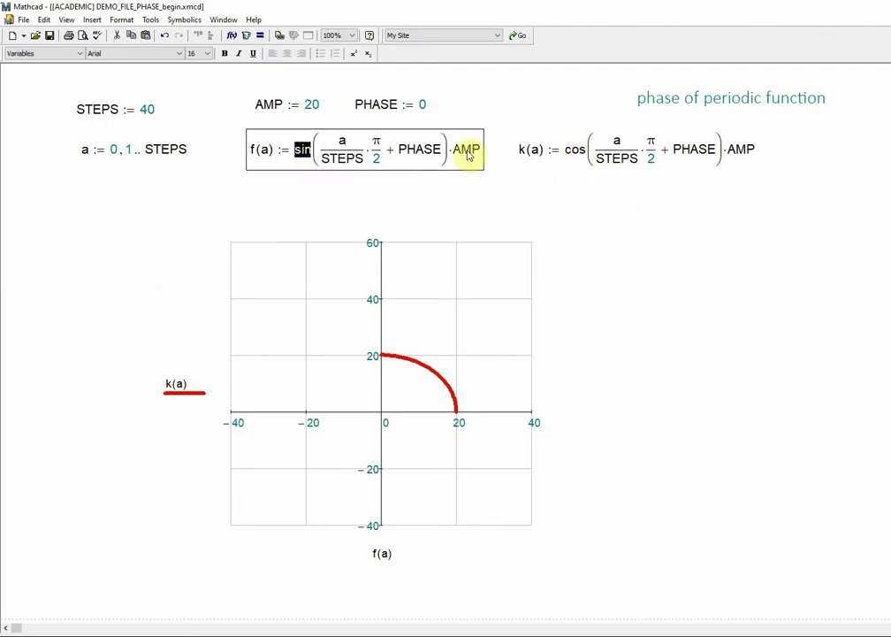
pyautogui.doubleClick(579, 150)
pyautogui.click(412, 319)
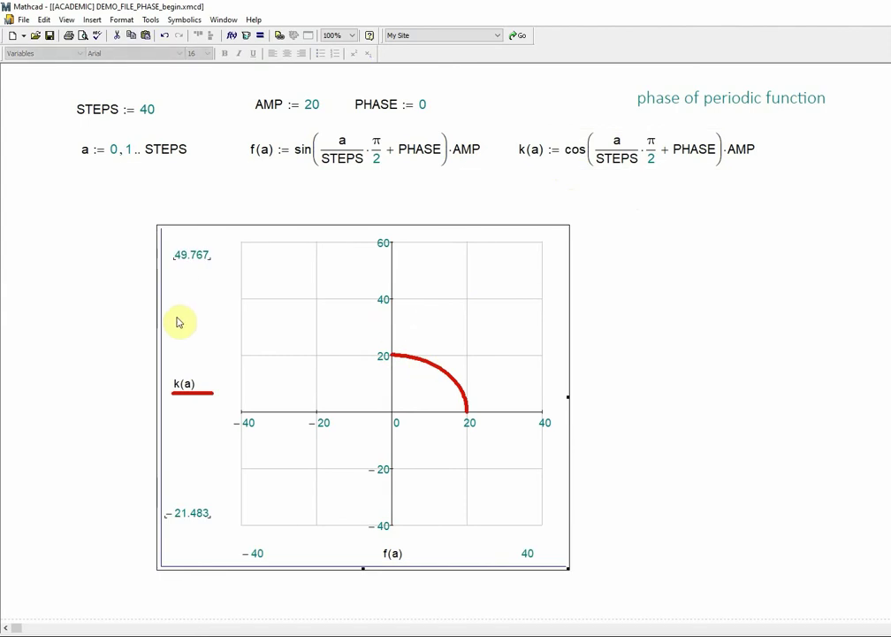
pyautogui.doubleClick(198, 256)
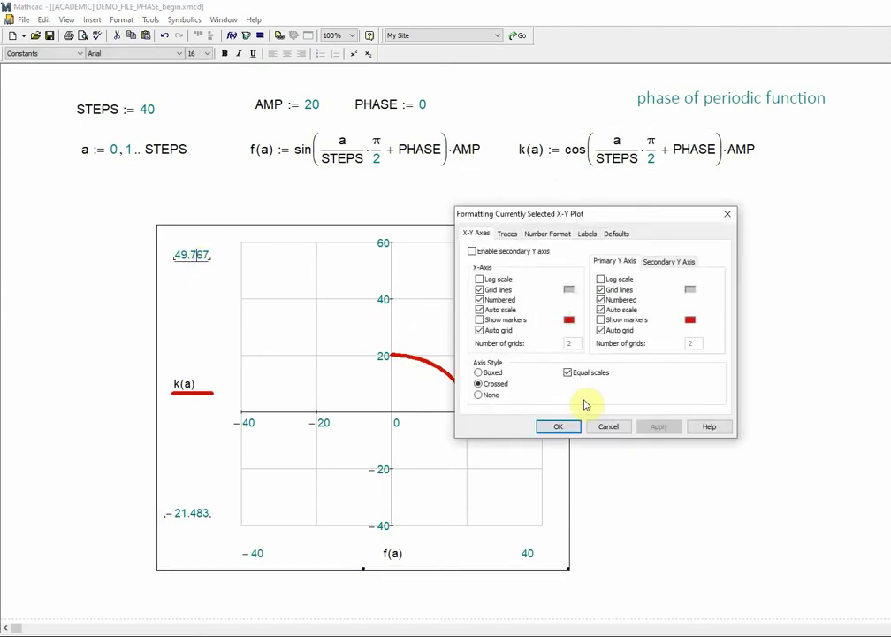
pyautogui.click(610, 427)
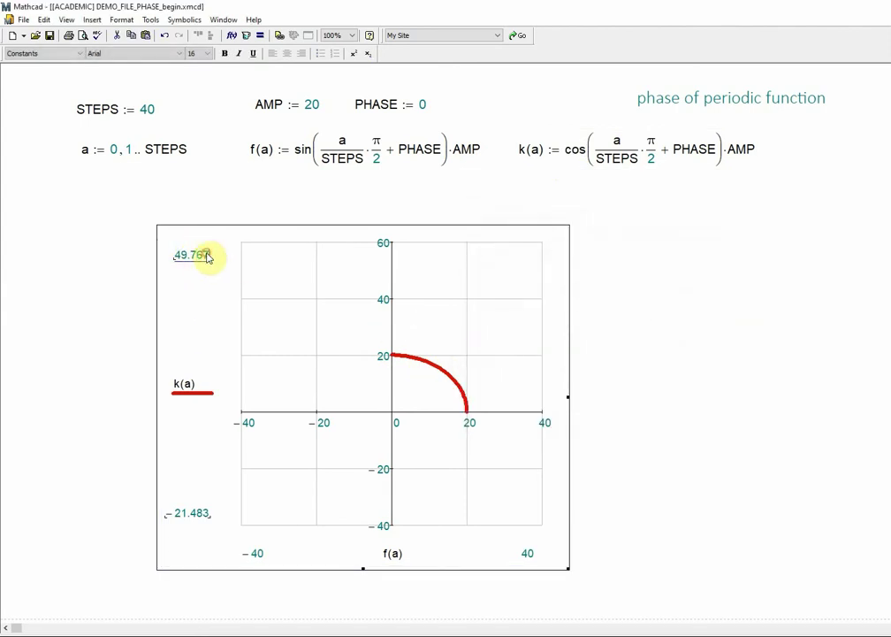
pyautogui.doubleClick(197, 256)
pyautogui.press('BackSpace')
pyautogui.write('40')
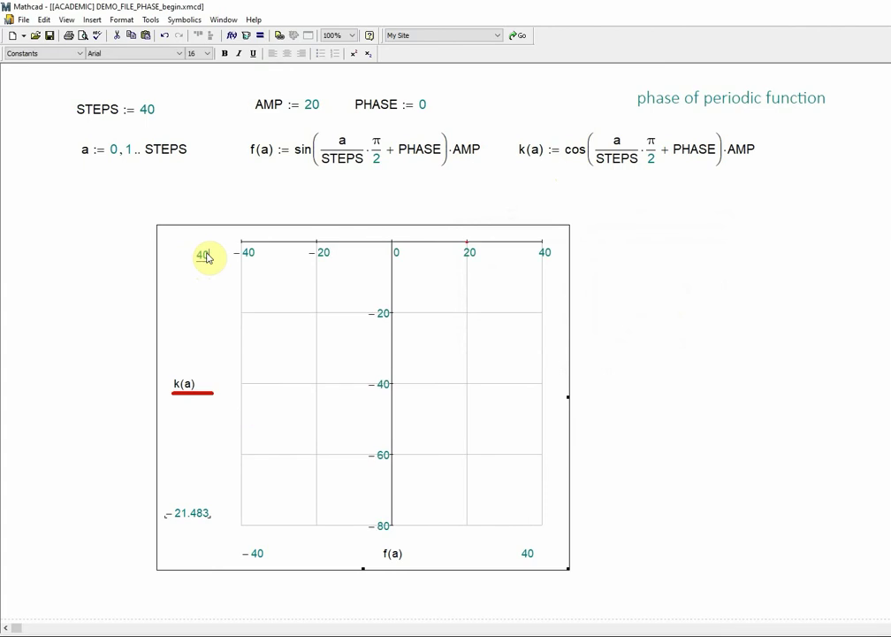
pyautogui.click(103, 330)
# - Change the lower vertical-axis limit from -31.25 to -40
pyautogui.click(371, 364)
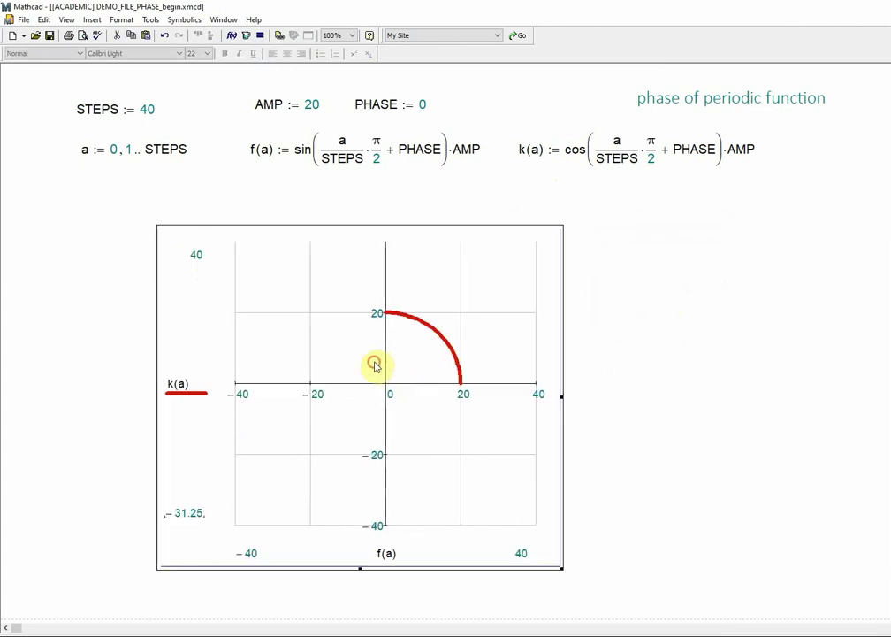
pyautogui.doubleClick(200, 515)
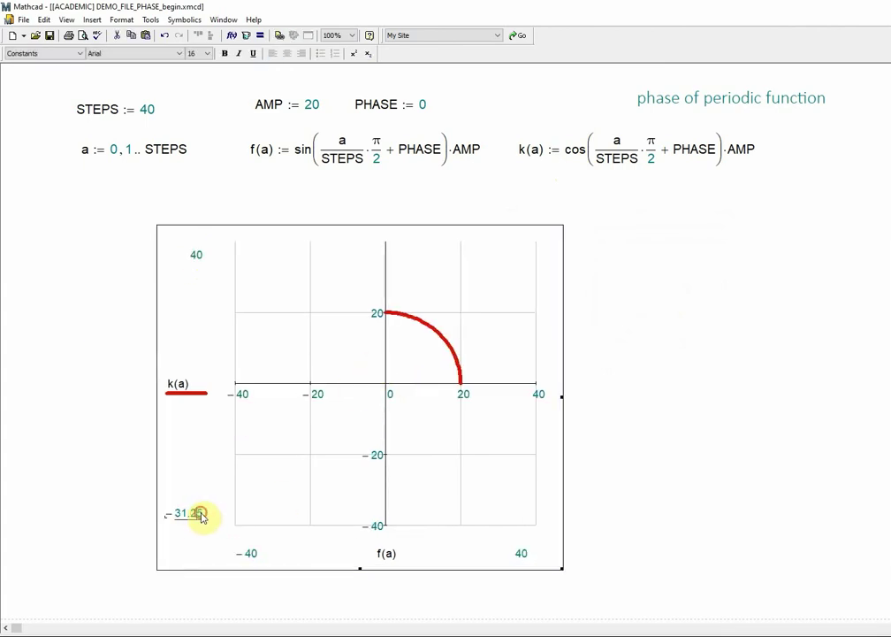
pyautogui.press('BackSpace')
pyautogui.write('-40')
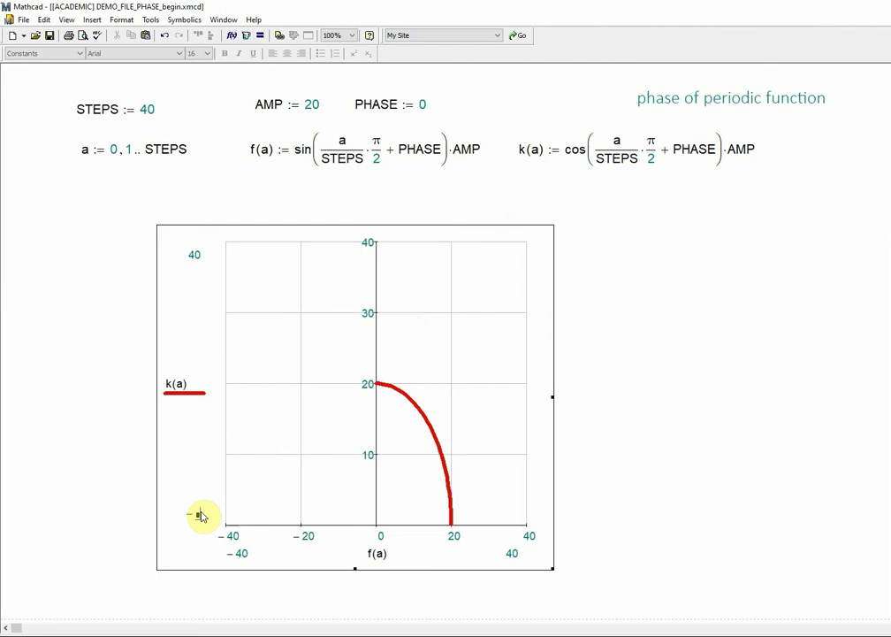
pyautogui.click(641, 397)
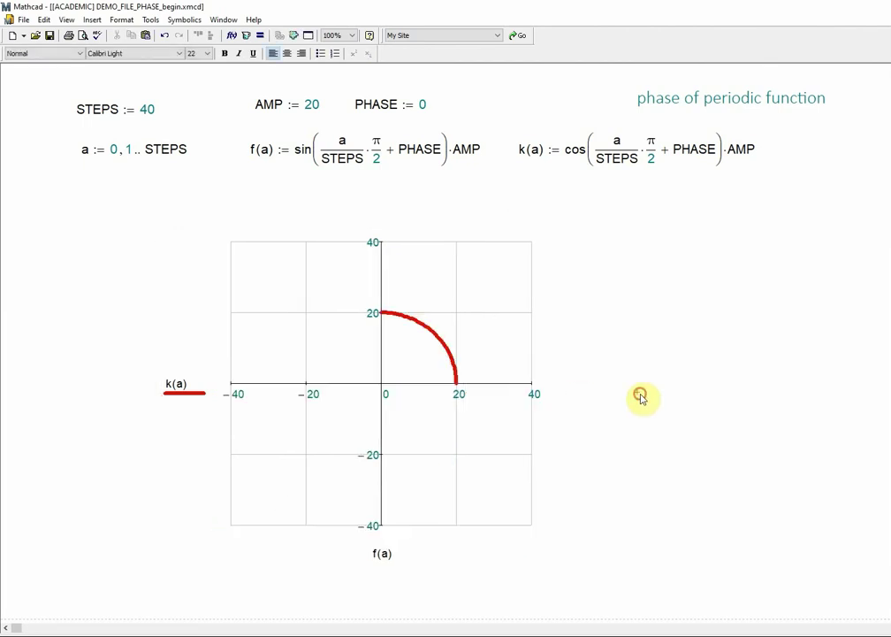
pyautogui.click(442, 395)
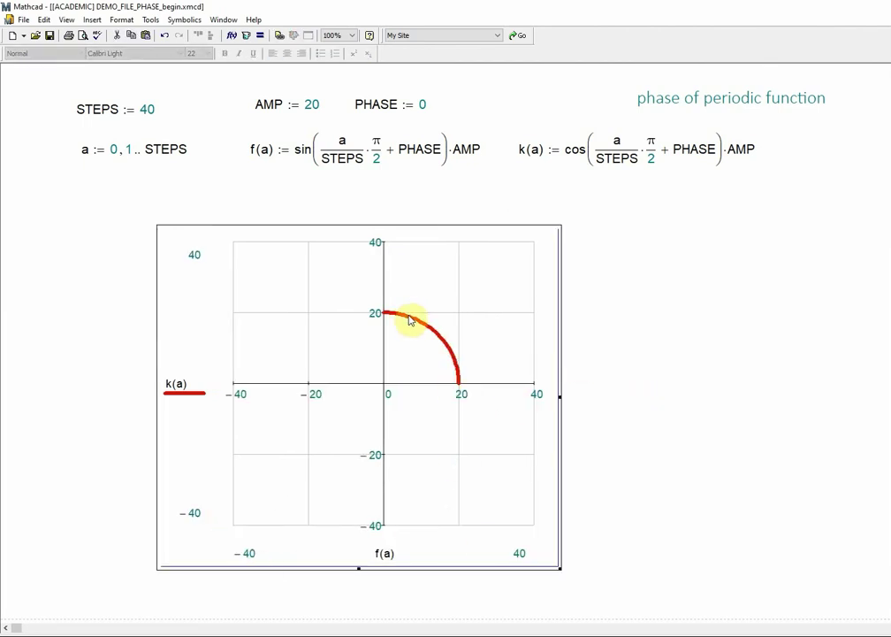
pyautogui.click(670, 334)
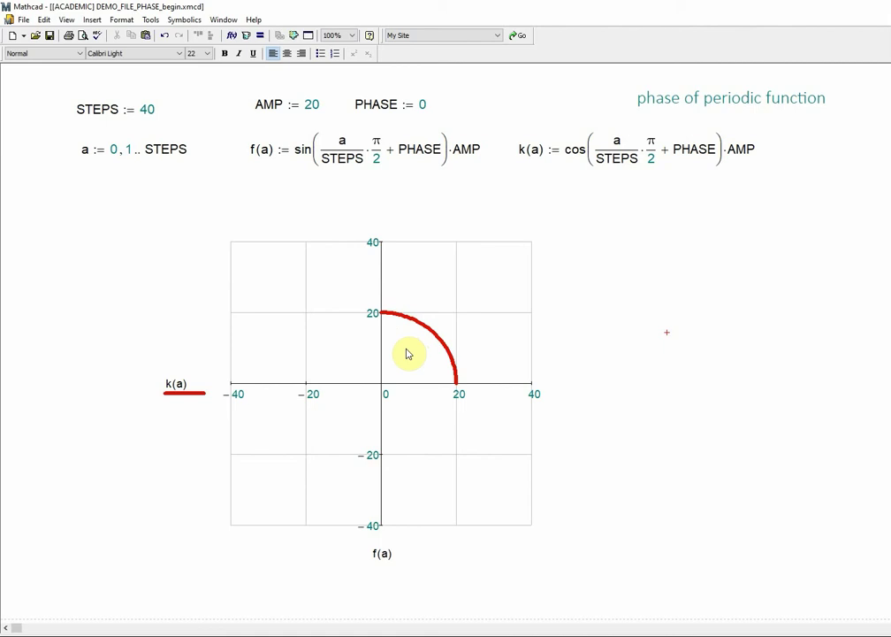
# - Add a second trace, k(4a) against f(4a), drawing a dotted full circle of radius 20
pyautogui.click(182, 390)
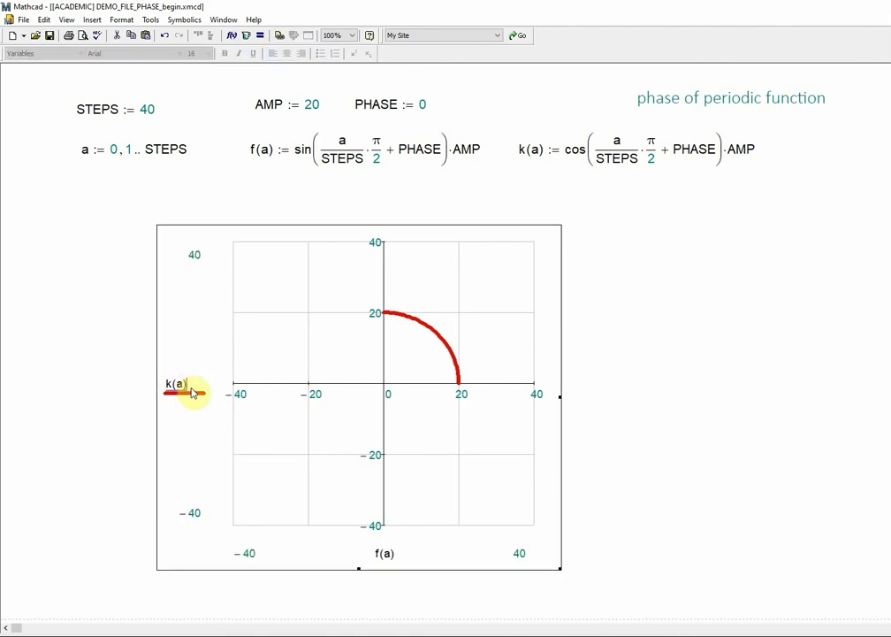
pyautogui.write(',')
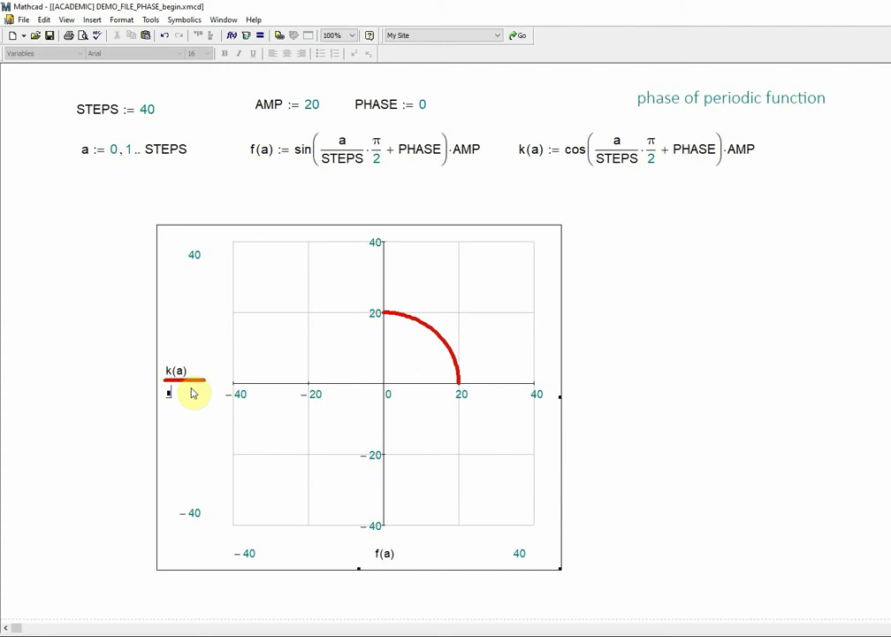
pyautogui.write('k')
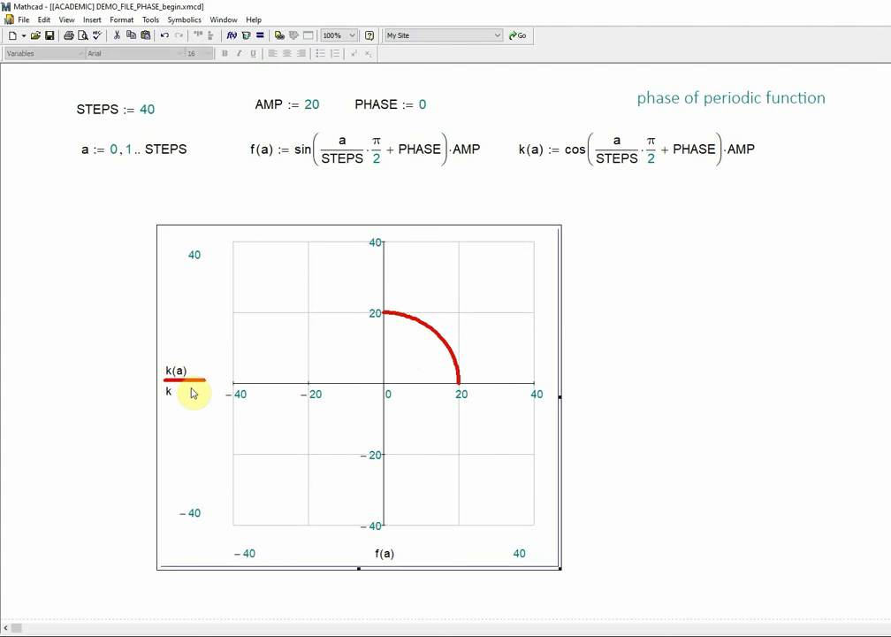
pyautogui.click(171, 393)
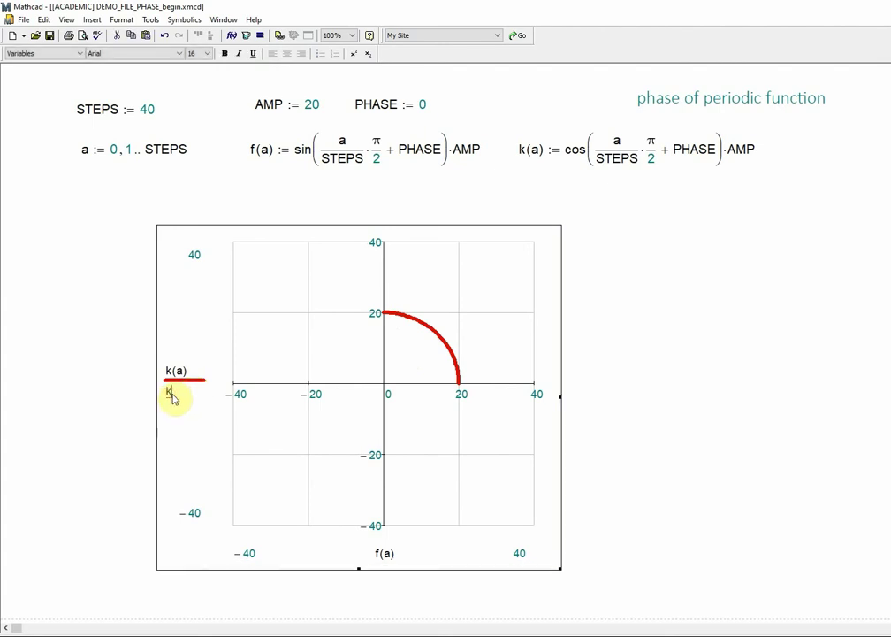
pyautogui.write('(a')
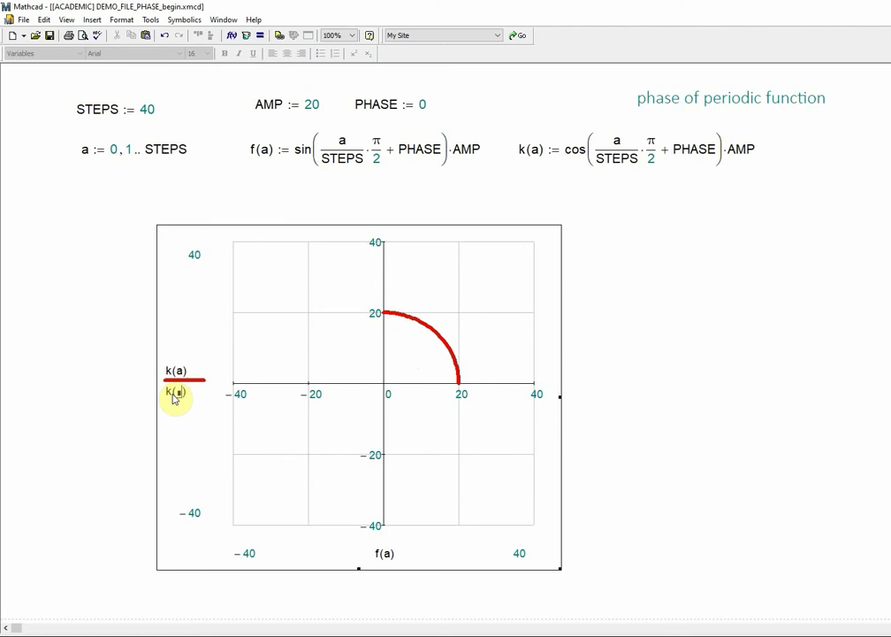
pyautogui.click(173, 396)
pyautogui.write('4·')
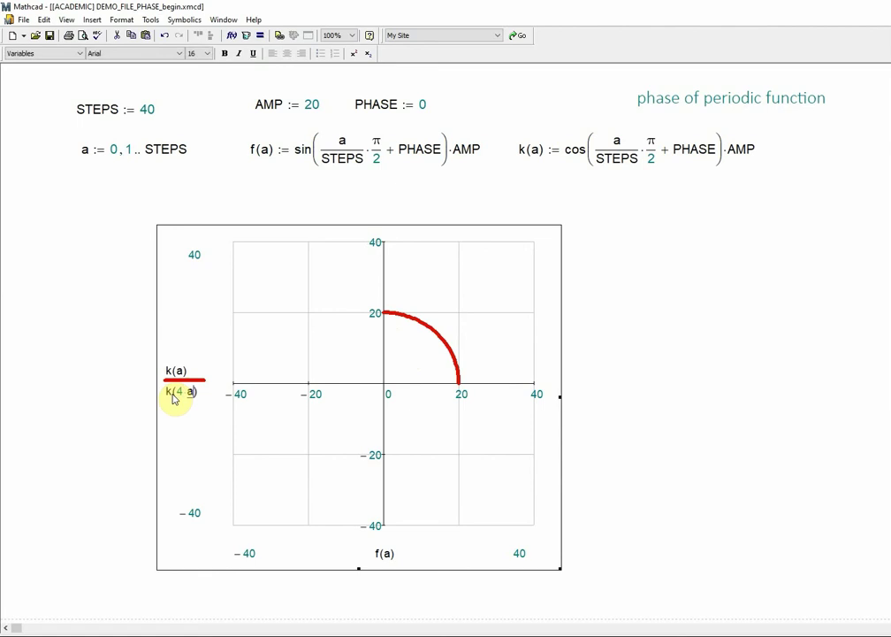
pyautogui.click(390, 555)
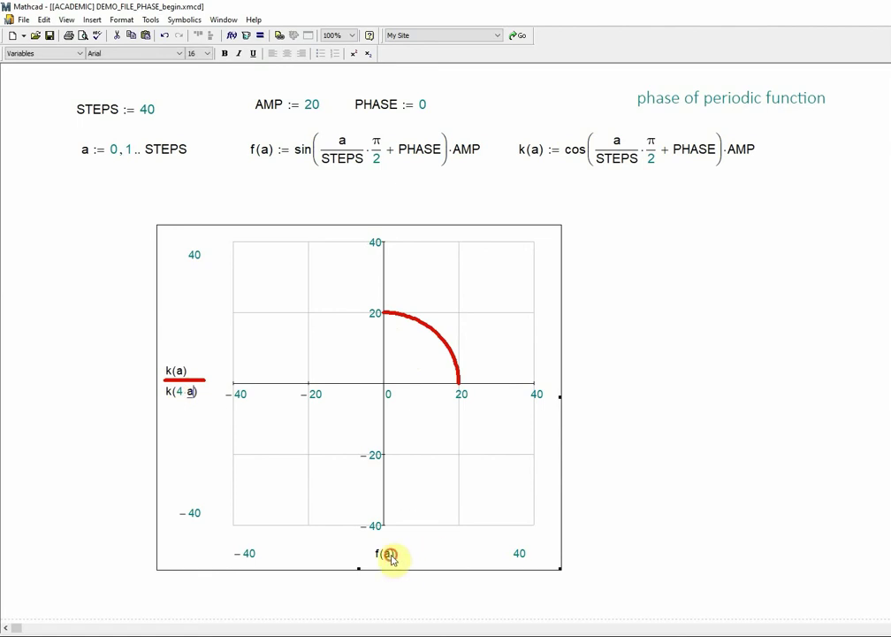
pyautogui.click(403, 558)
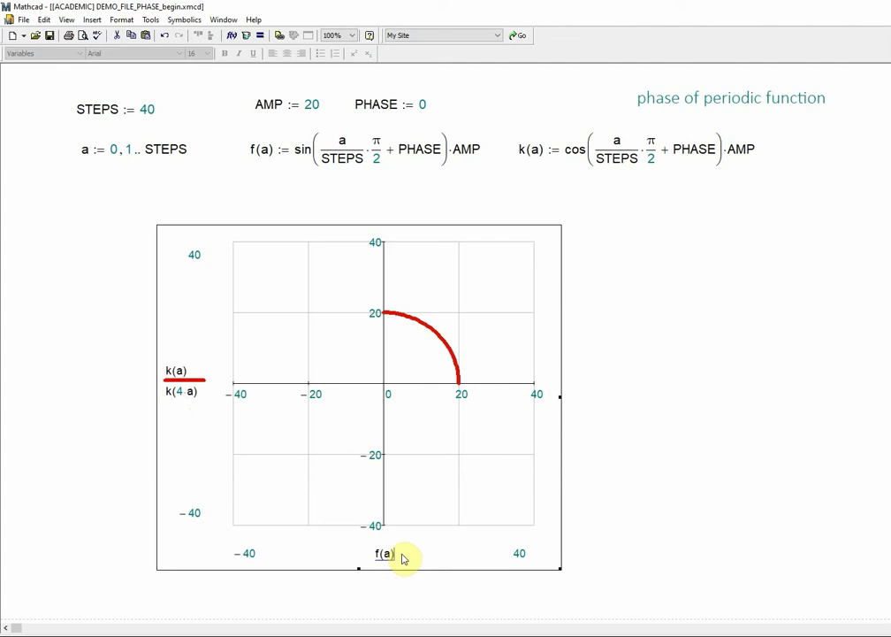
pyautogui.write(',')
pyautogui.write('f(4a)')
pyautogui.click(637, 491)
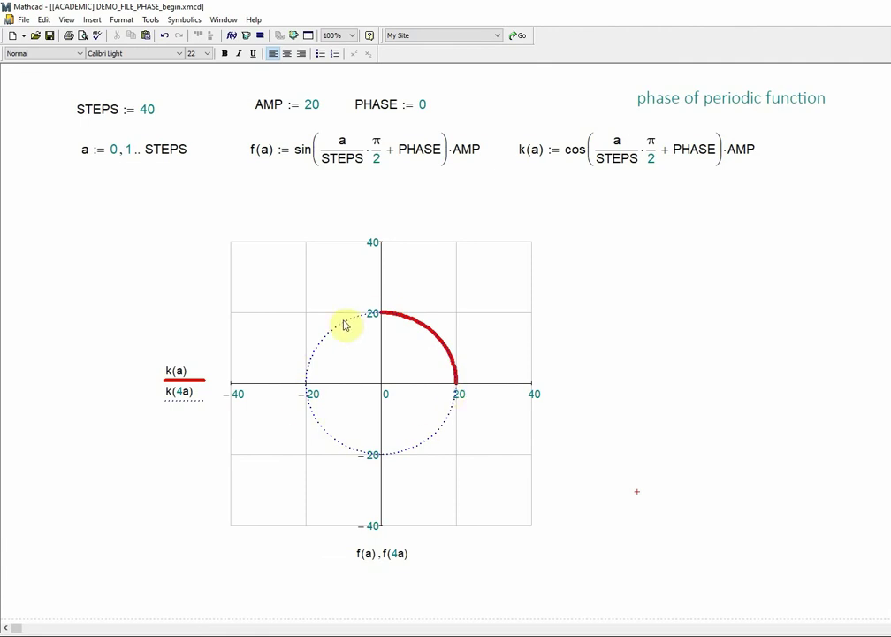
pyautogui.moveTo(256, 158); pyautogui.dragTo(401, 152)
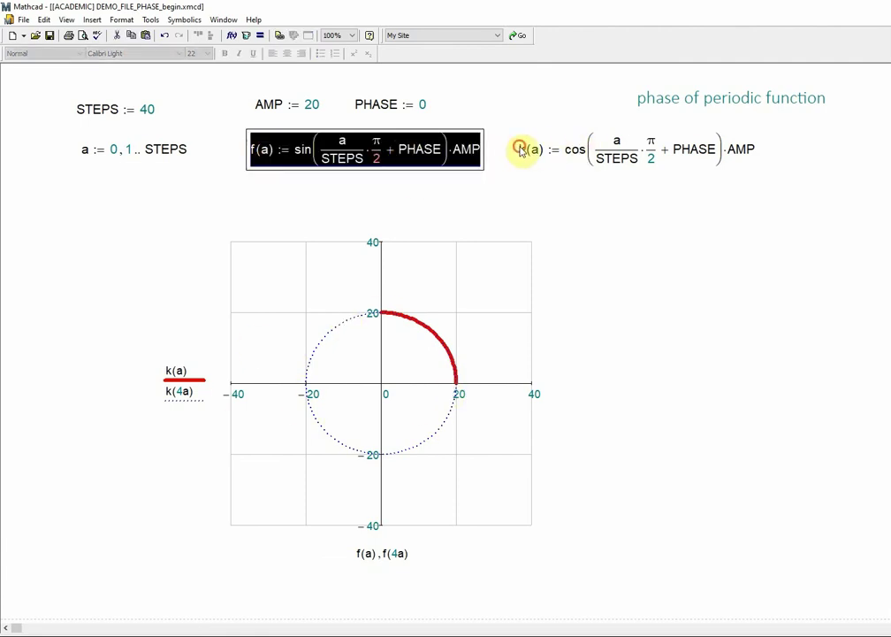
pyautogui.moveTo(519, 146); pyautogui.dragTo(668, 152)
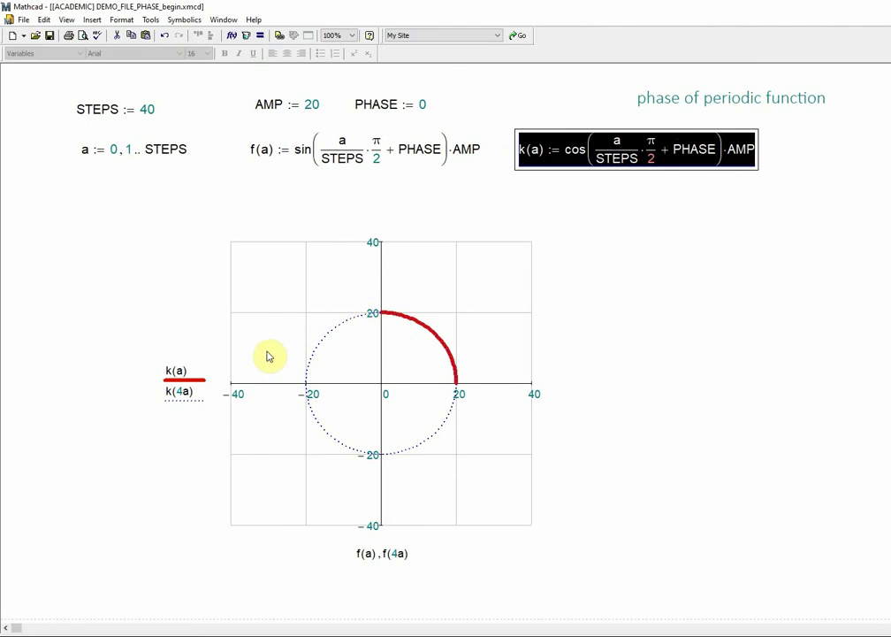
pyautogui.moveTo(391, 168); pyautogui.dragTo(378, 150)
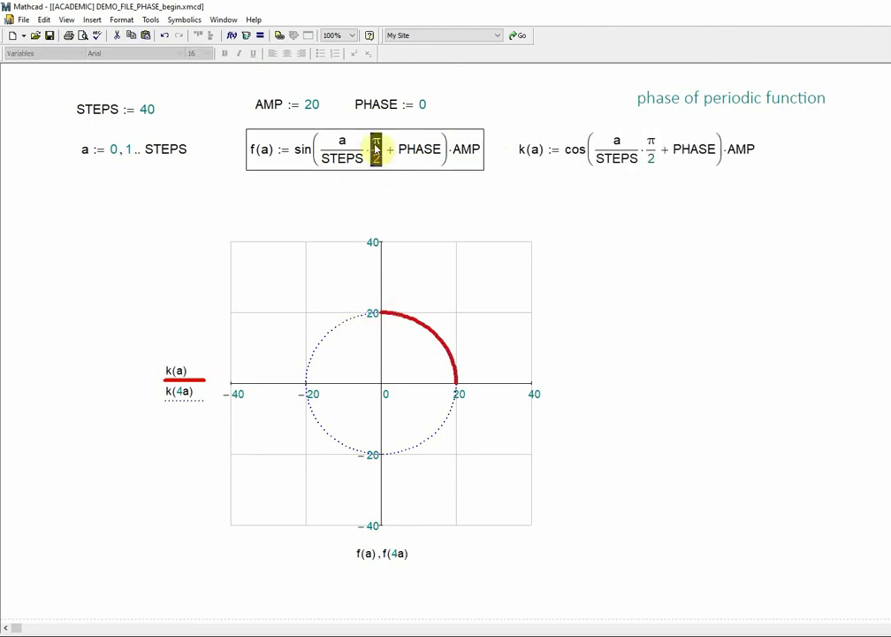
pyautogui.click(384, 183)
pyautogui.click(187, 397)
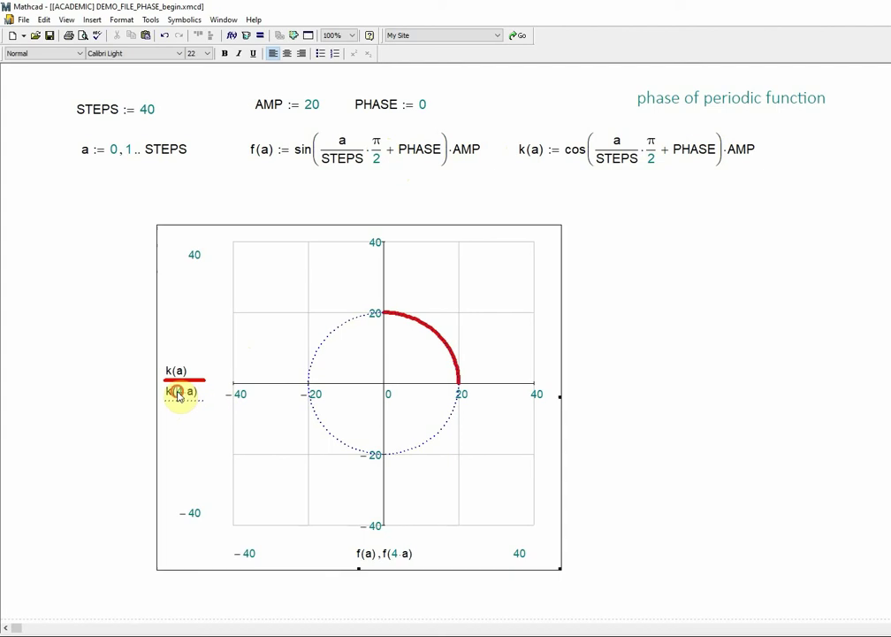
pyautogui.click(333, 153)
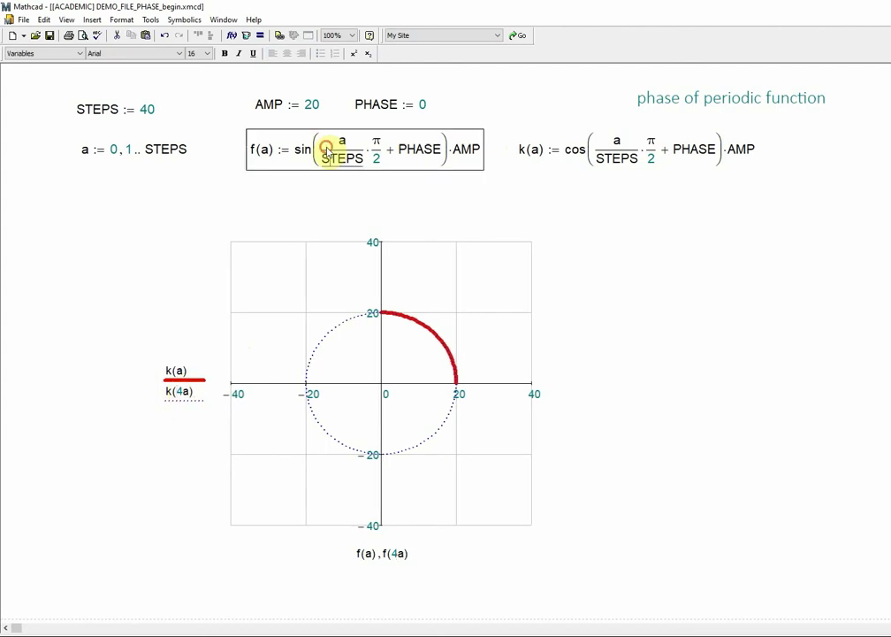
pyautogui.moveTo(329, 147); pyautogui.dragTo(341, 155)
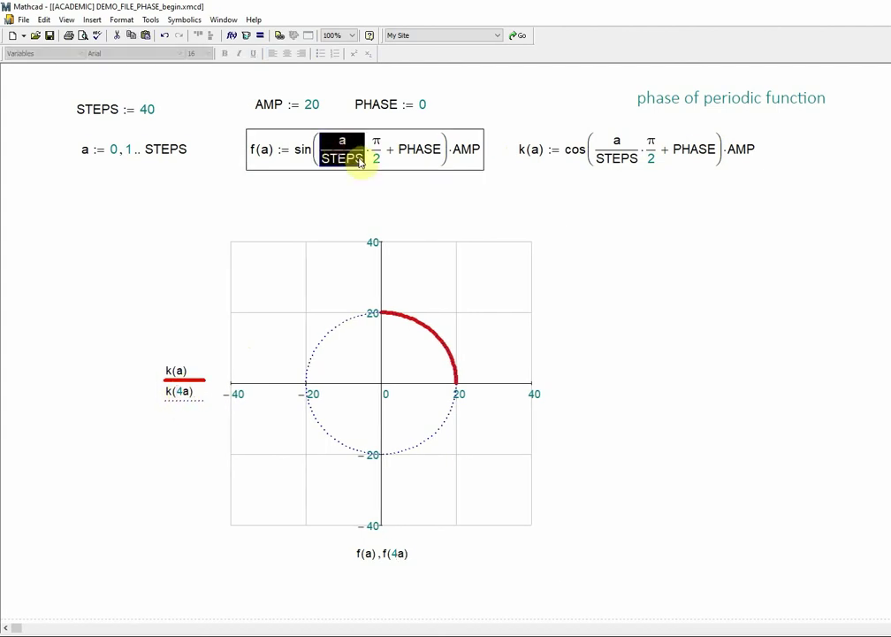
pyautogui.click(363, 161)
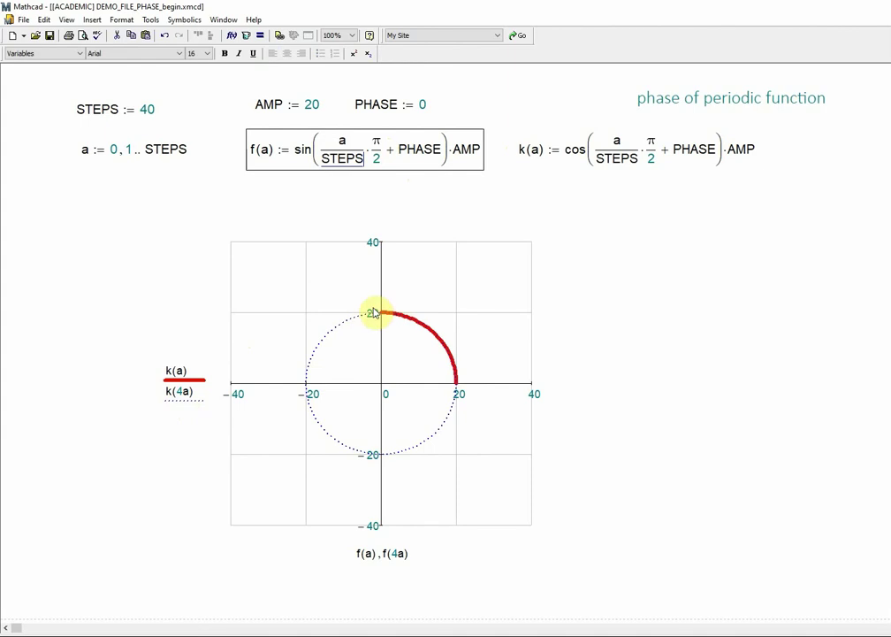
pyautogui.click(399, 193)
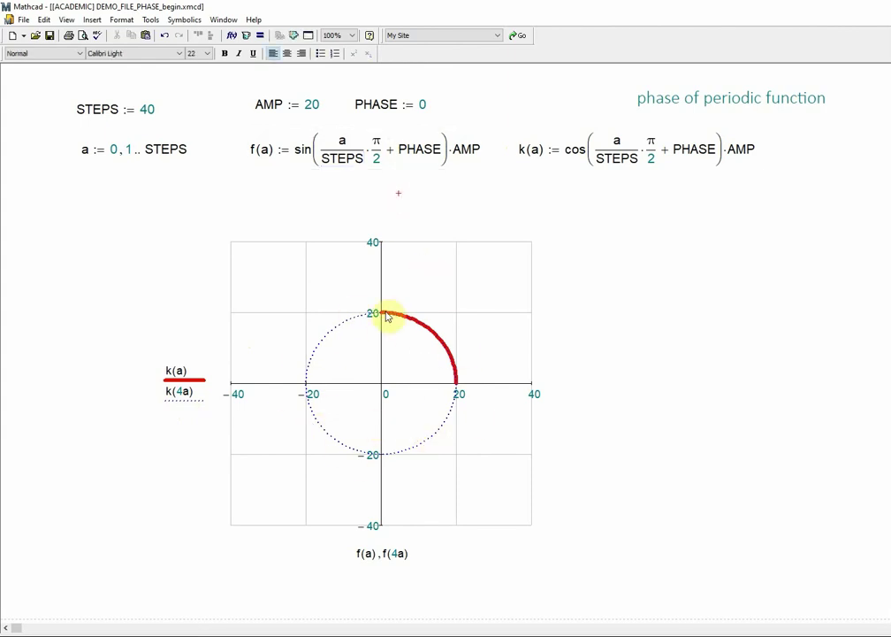
# - Set PHASE to π/4 and check the redrawn arc
pyautogui.click(421, 104)
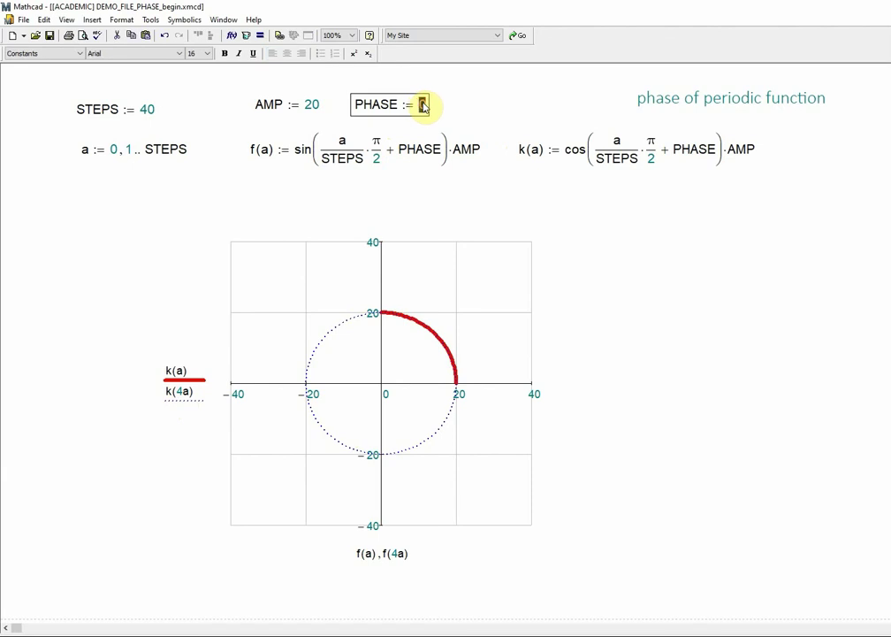
pyautogui.hotkey('ctrl', 'shift', 'p')
pyautogui.write('π/')
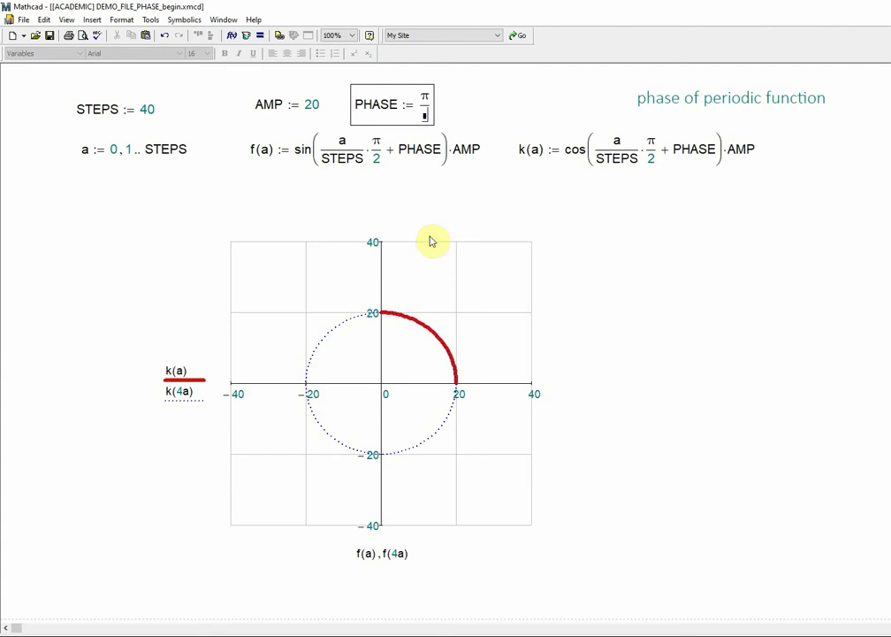
pyautogui.write('4')
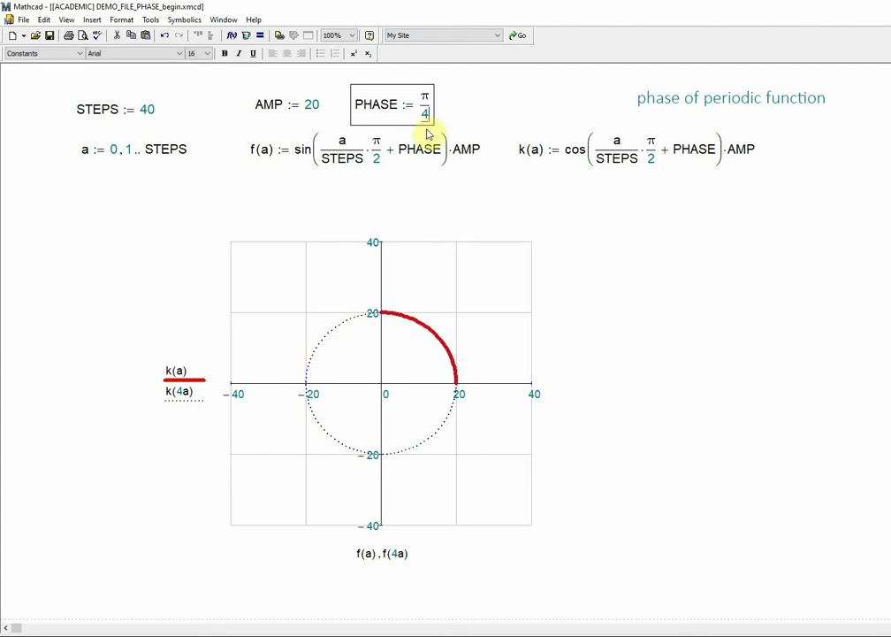
pyautogui.press('Return')
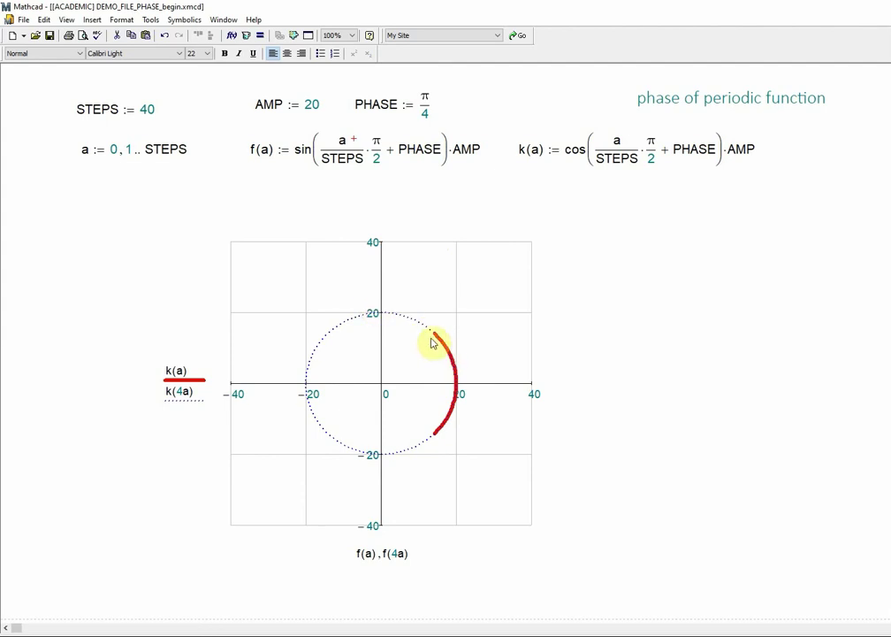
# - Change PHASE's denominator to 2, making PHASE π/2
pyautogui.doubleClick(425, 115)
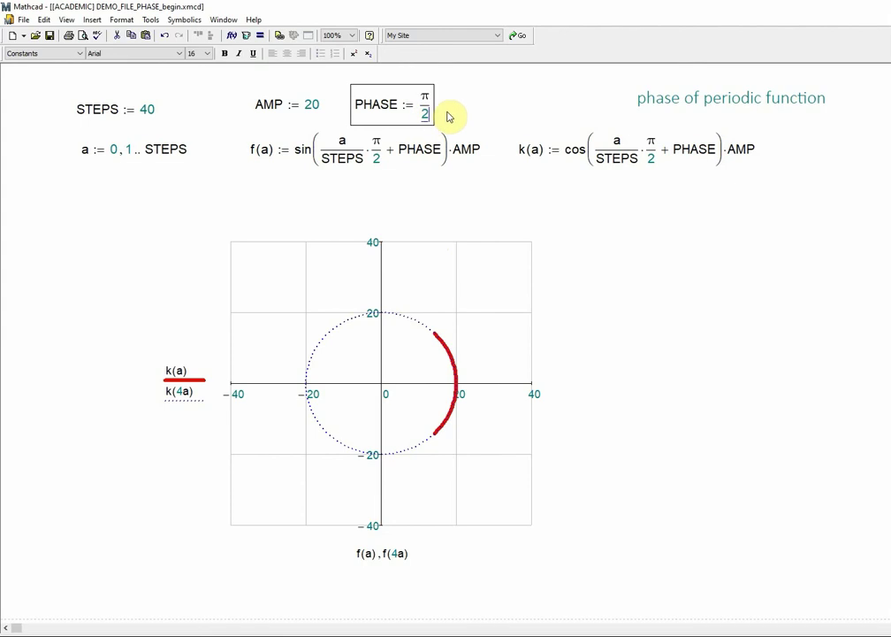
pyautogui.write('2')
pyautogui.click(443, 107)
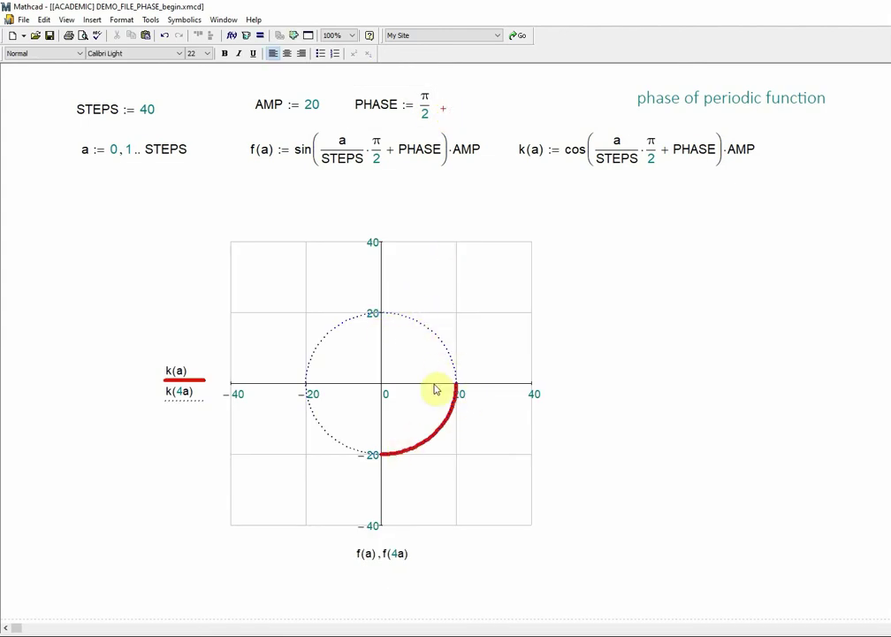
# - Delete the /2 denominator so PHASE equals π
pyautogui.doubleClick(426, 115)
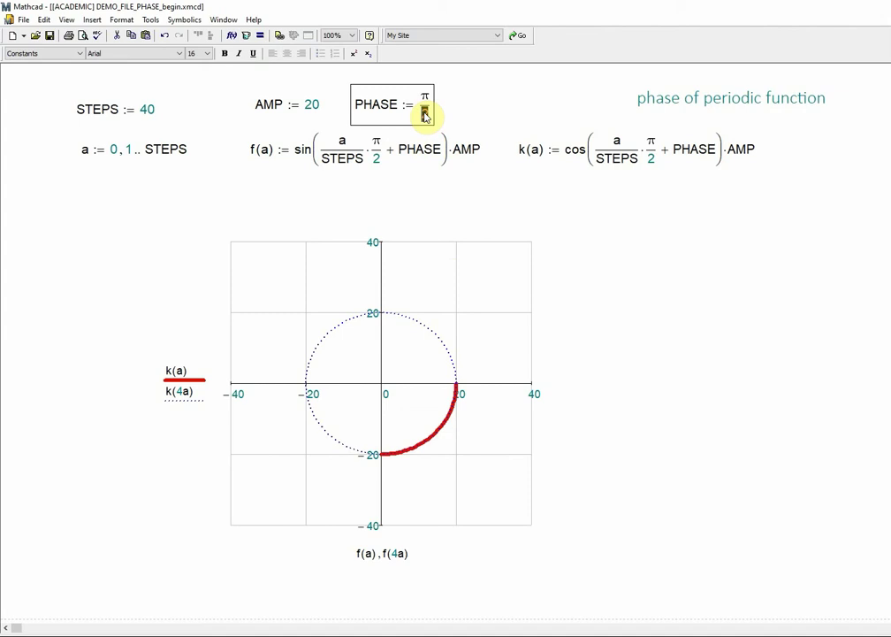
pyautogui.press('BackSpace')
pyautogui.press('BackSpace')
pyautogui.press('Return')
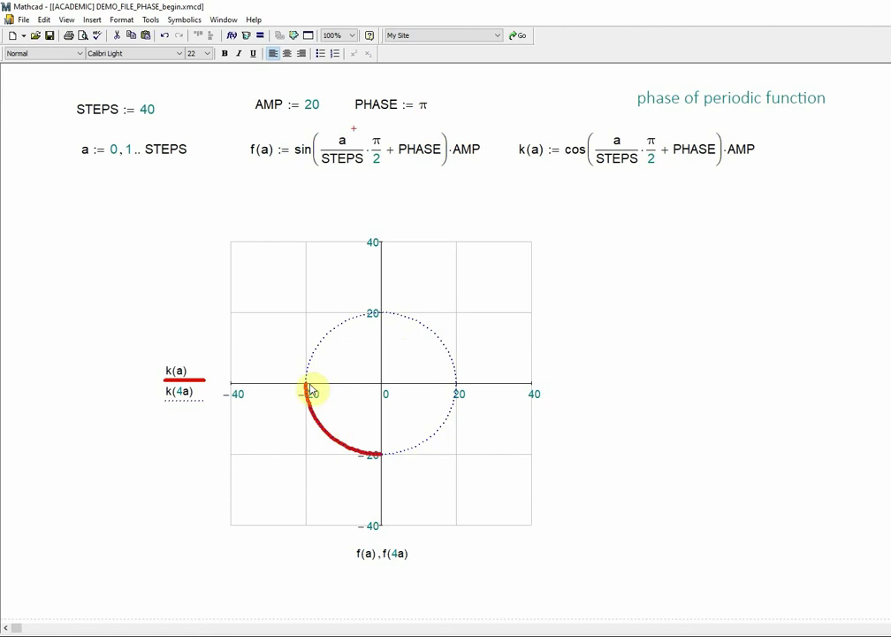
# - Put 2 before π so PHASE equals 2π
pyautogui.click(422, 108)
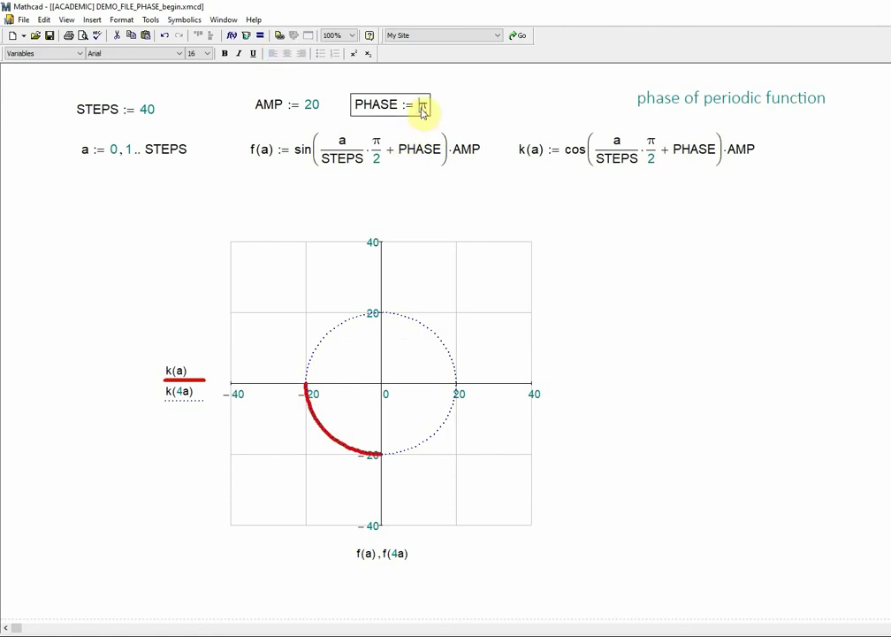
pyautogui.write('2·')
pyautogui.click(467, 111)
pyautogui.doubleClick(432, 107)
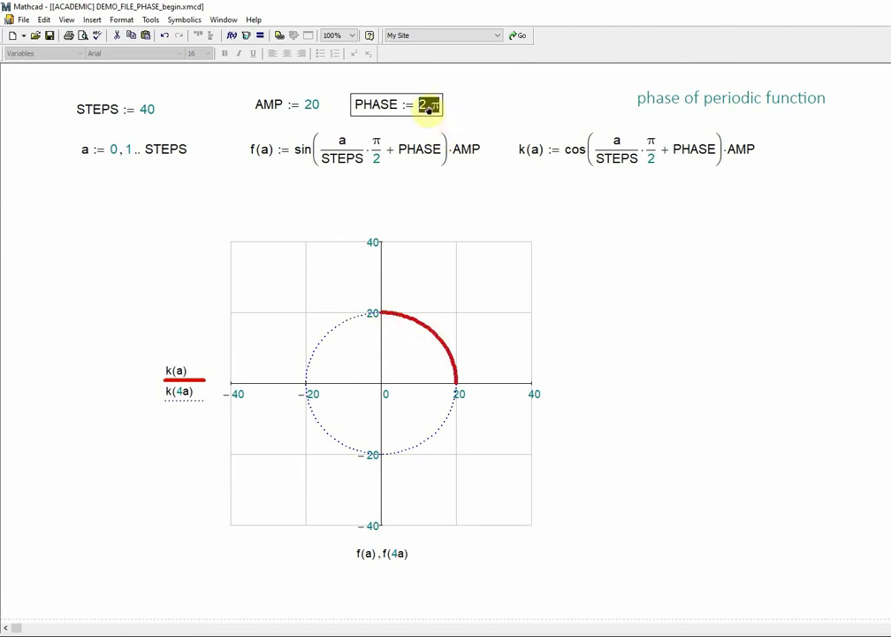
pyautogui.click(462, 108)
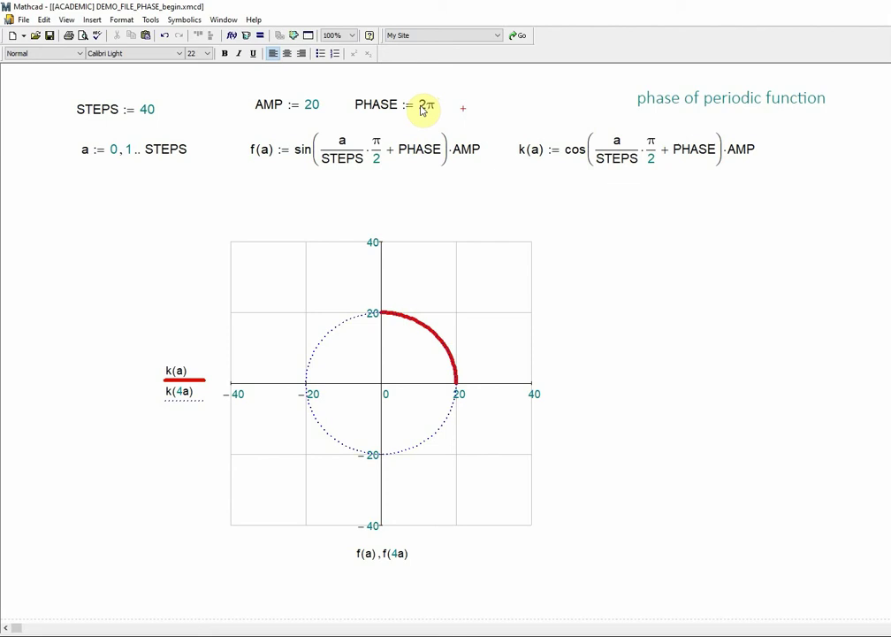
# - Change PHASE from 2π to π/4 and let the arc redraw
pyautogui.moveTo(422, 109); pyautogui.dragTo(433, 108)
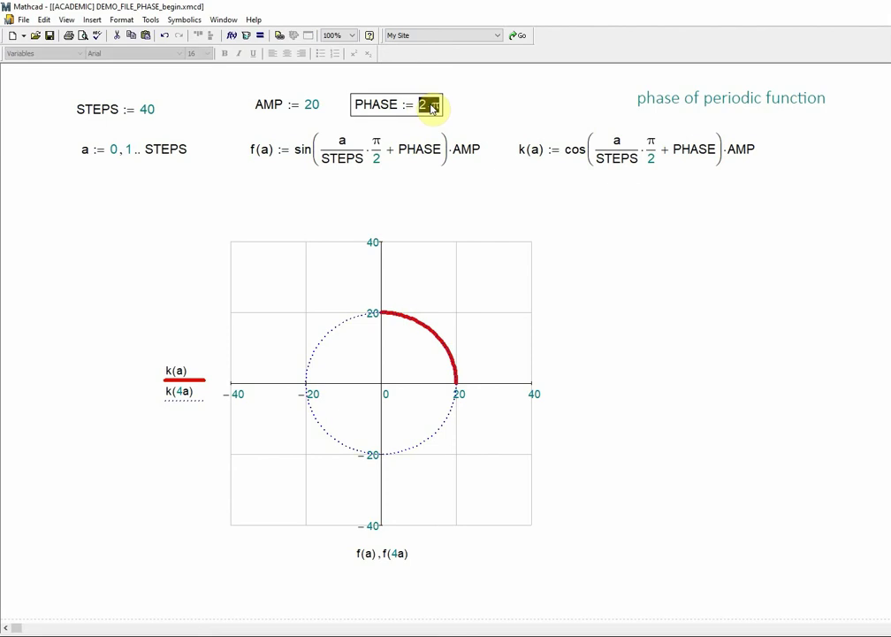
pyautogui.write('p')
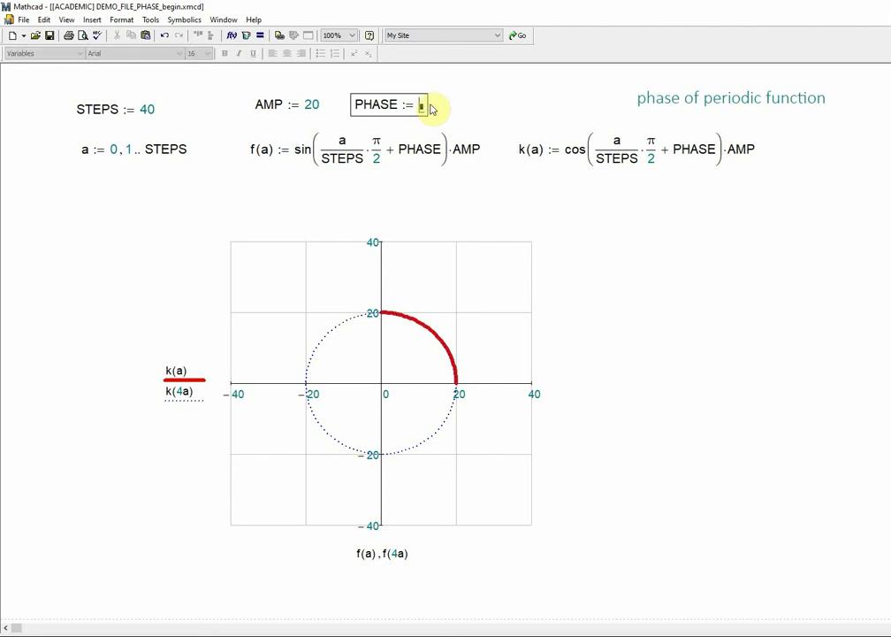
pyautogui.hotkey('ctrl', 'g')
pyautogui.write('/')
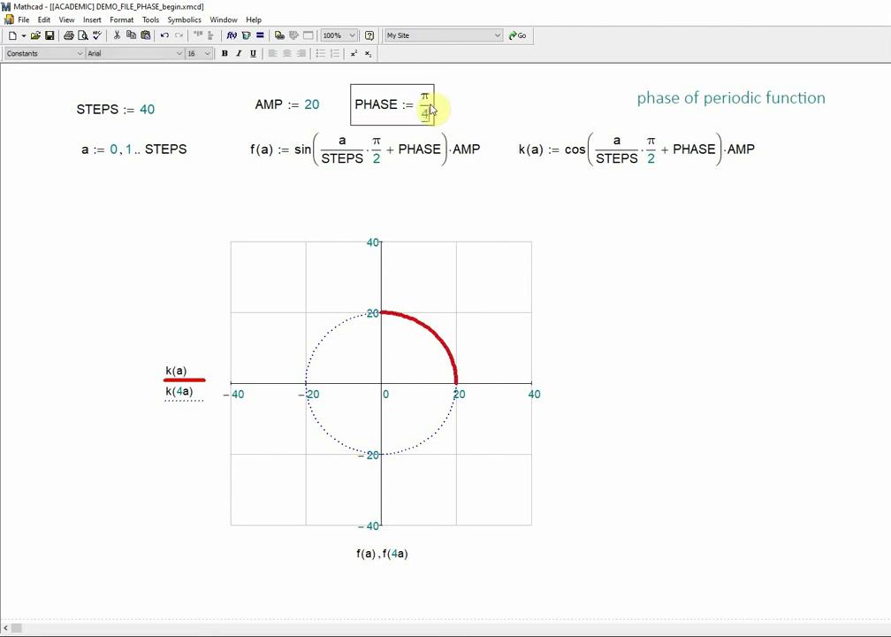
pyautogui.write('4')
pyautogui.click(453, 99)
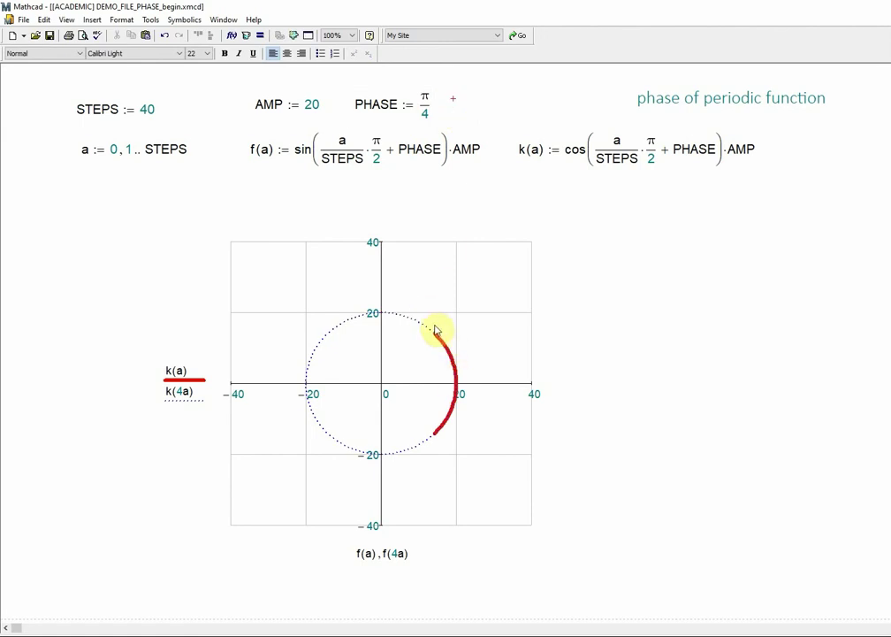
# - Make PHASE negative, −π/4, centring the red arc across the circle's top
pyautogui.click(423, 104)
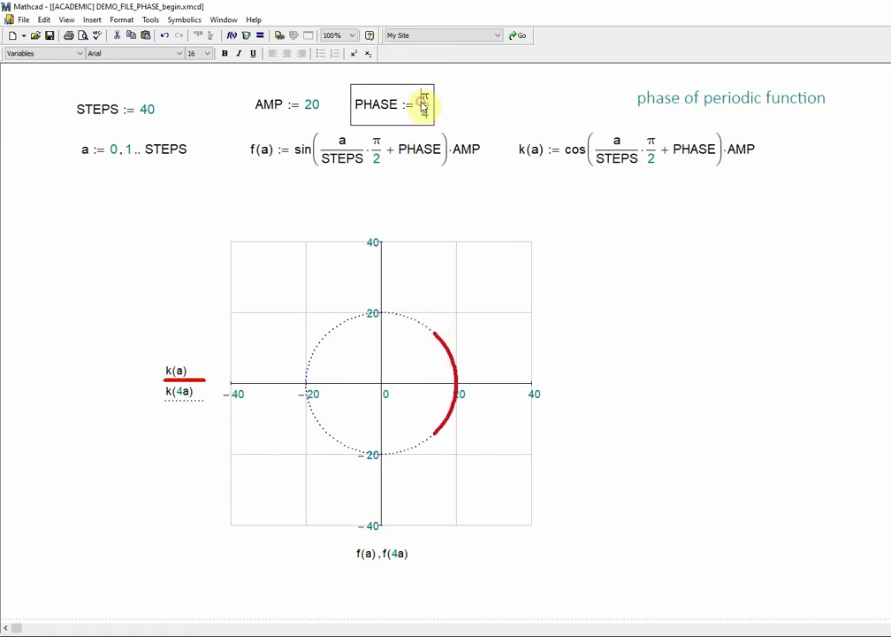
pyautogui.write('-')
pyautogui.click(458, 103)
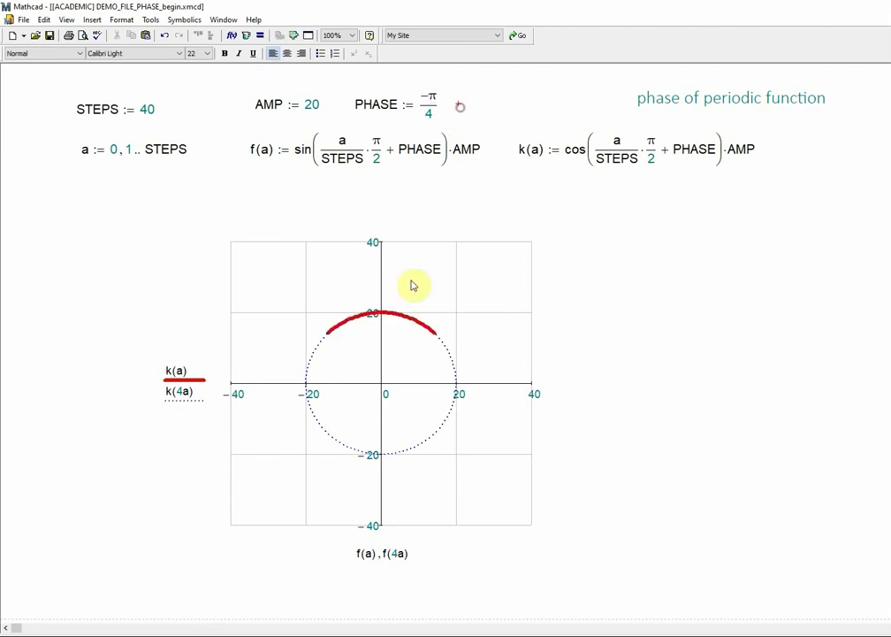